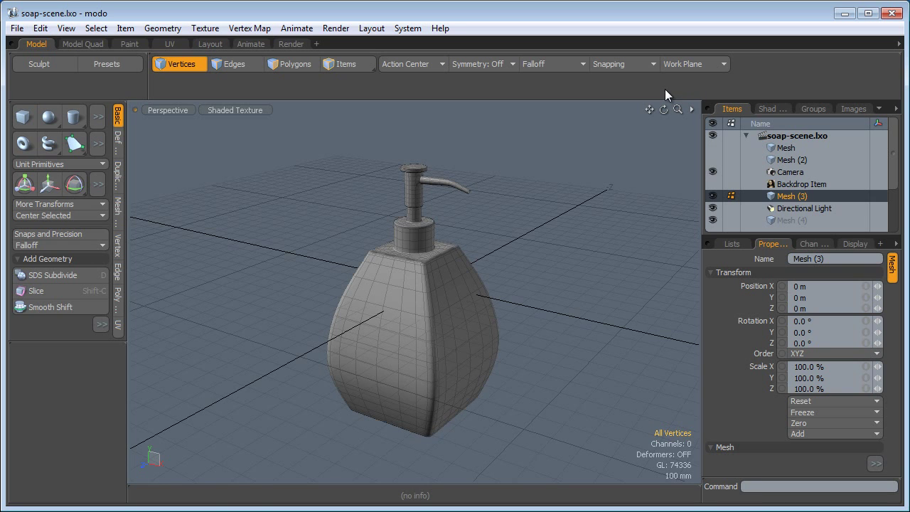
Rename the Mesh (3) item as Dispenser and the Mesh item as Refill
double_click(787, 196)
type("Dispenser")
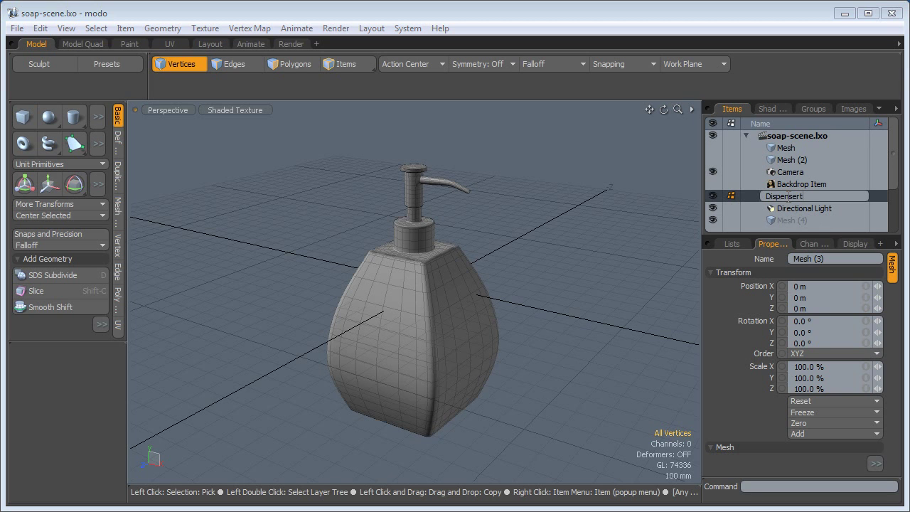
key("Return")
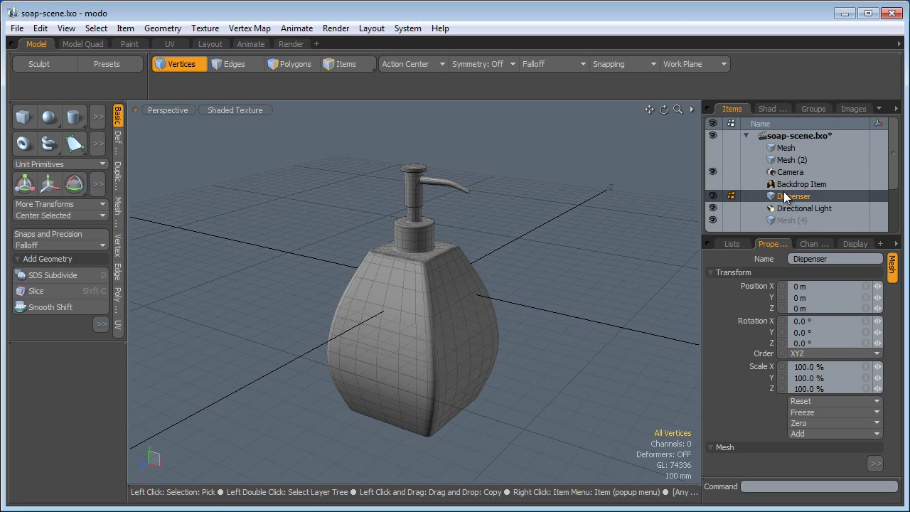
left_click(780, 145)
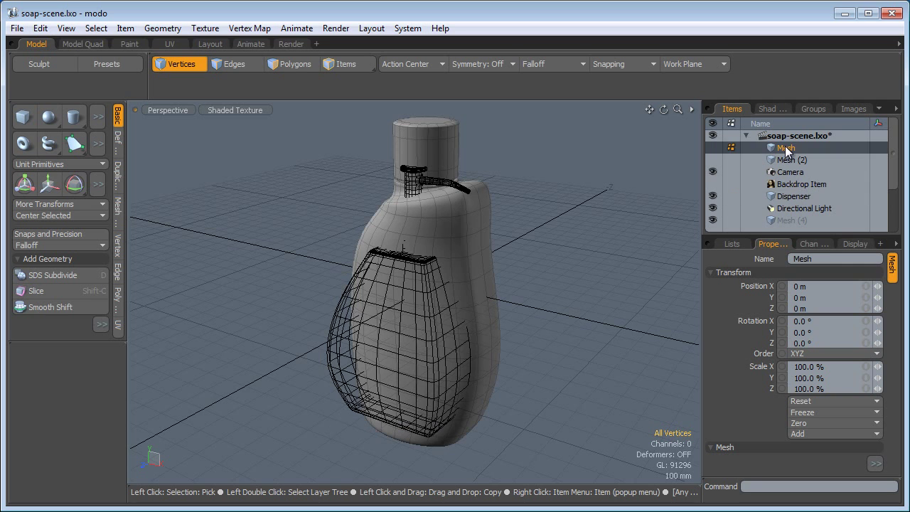
left_click(780, 146)
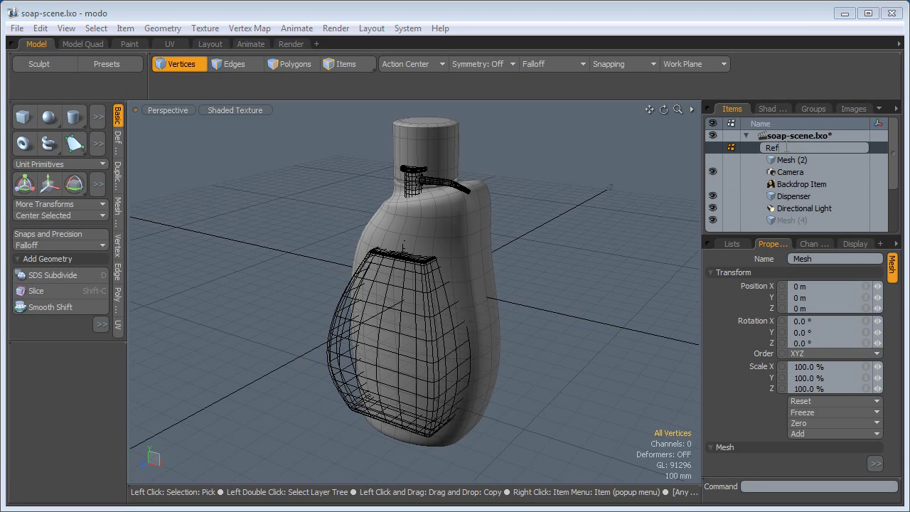
key("Return")
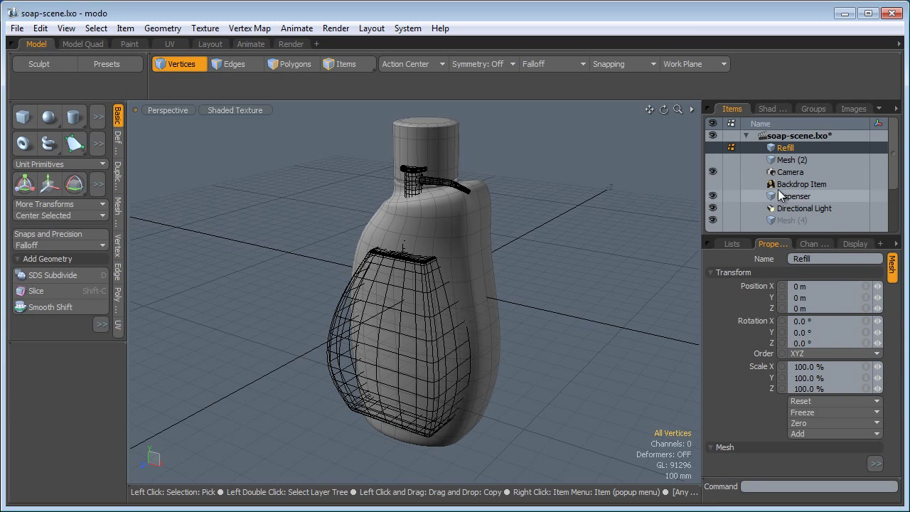
Delete the Mesh (2) and Mesh (4) items and place Dispenser directly below Refill in the item list
right_click(788, 161)
left_click(778, 371)
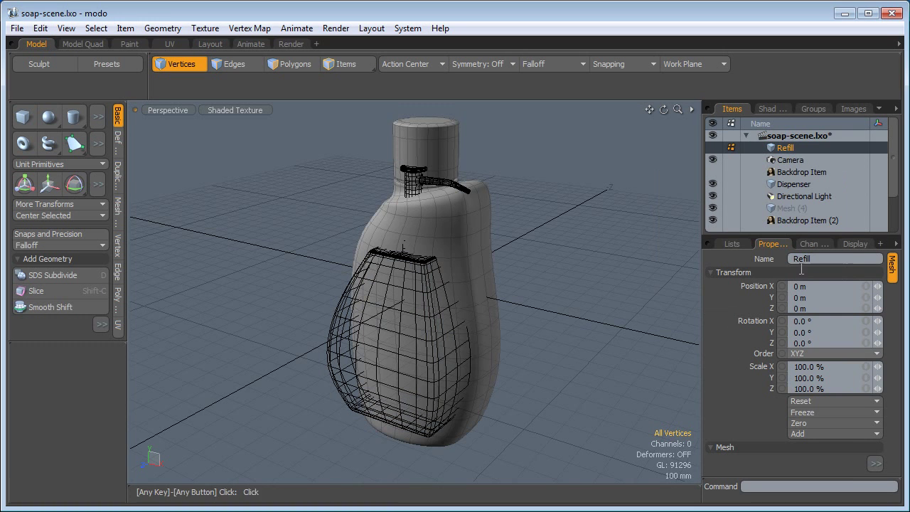
right_click(796, 206)
left_click(779, 417)
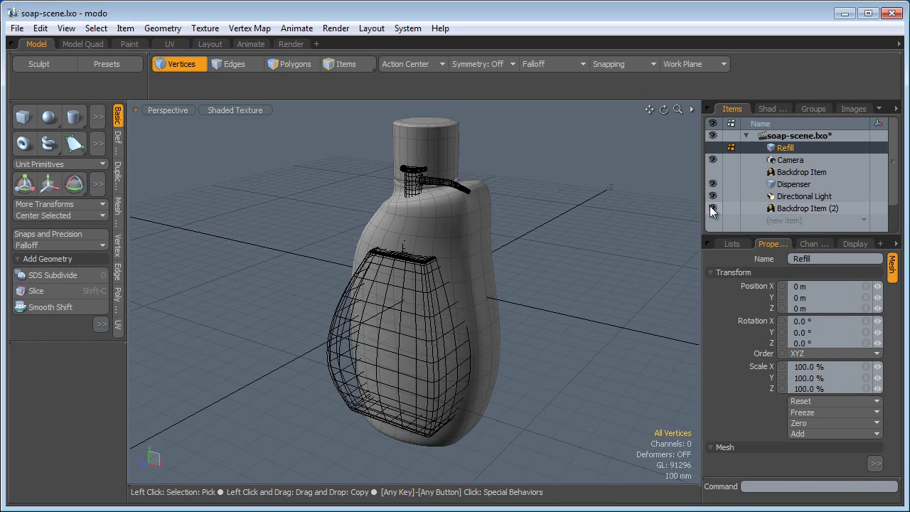
left_click_drag(796, 187, 791, 155)
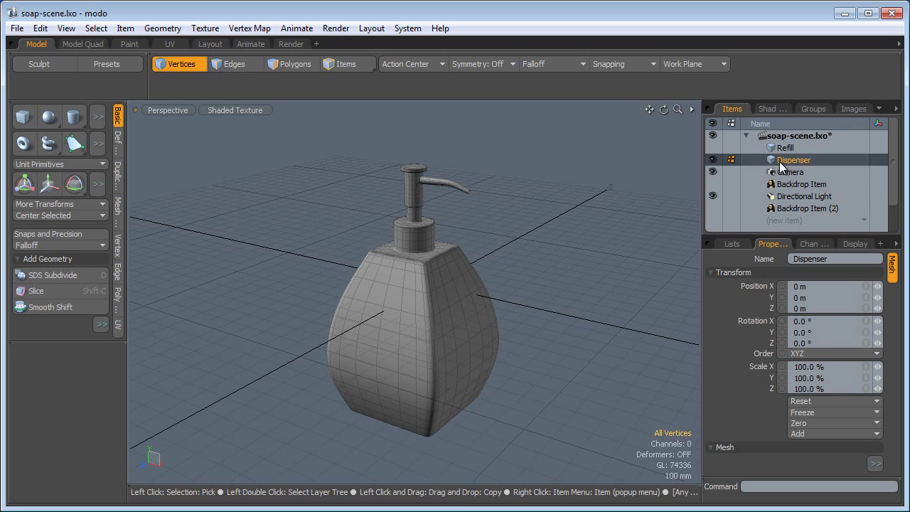
Switch to the four-view modeling layout and move the dispenser vertically so its base rests on the ground line
left_click(77, 44)
key("a")
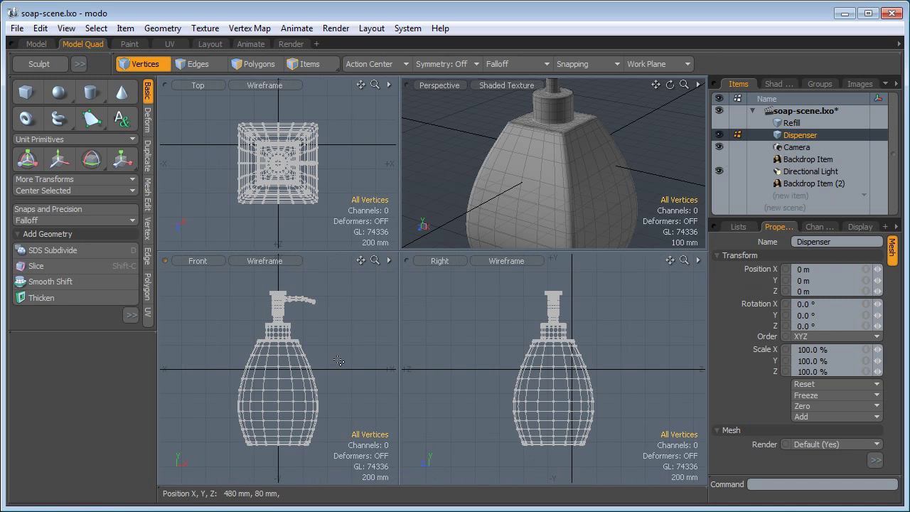
key("w")
left_click_drag(279, 405, 372, 428)
left_click_drag(295, 355, 299, 501, "alt+shift")
left_click_drag(293, 436, 325, 432)
left_click_drag(290, 387, 244, 366)
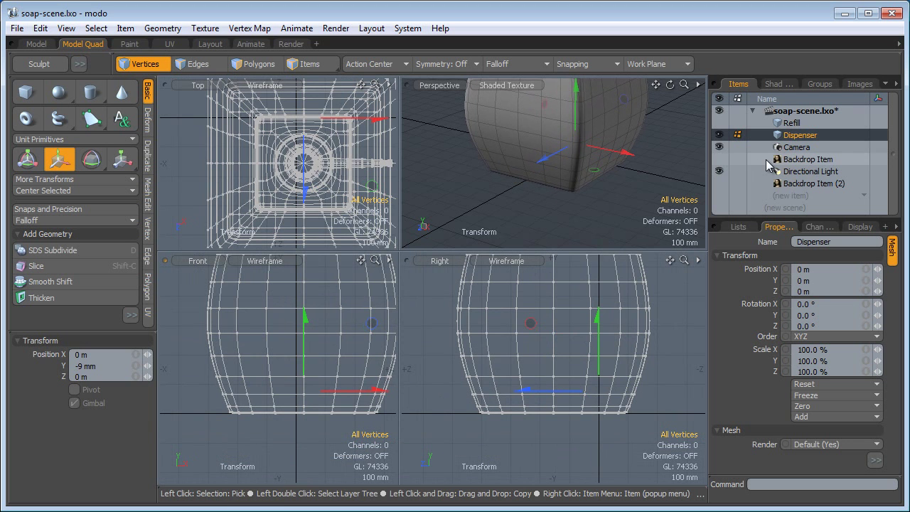
Show the Refill item and move its bottle about 1.01 m along X and about 860 mm up, beside the dispenser
left_click(736, 123)
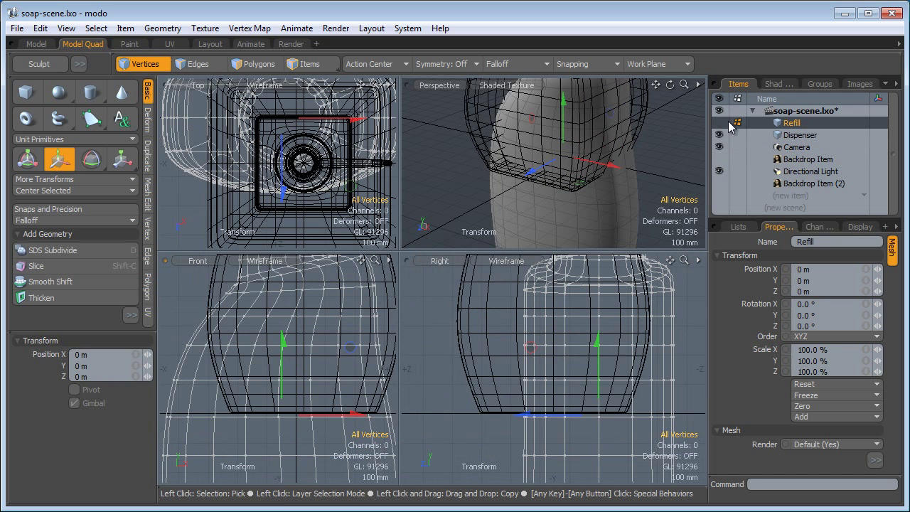
left_click(795, 135)
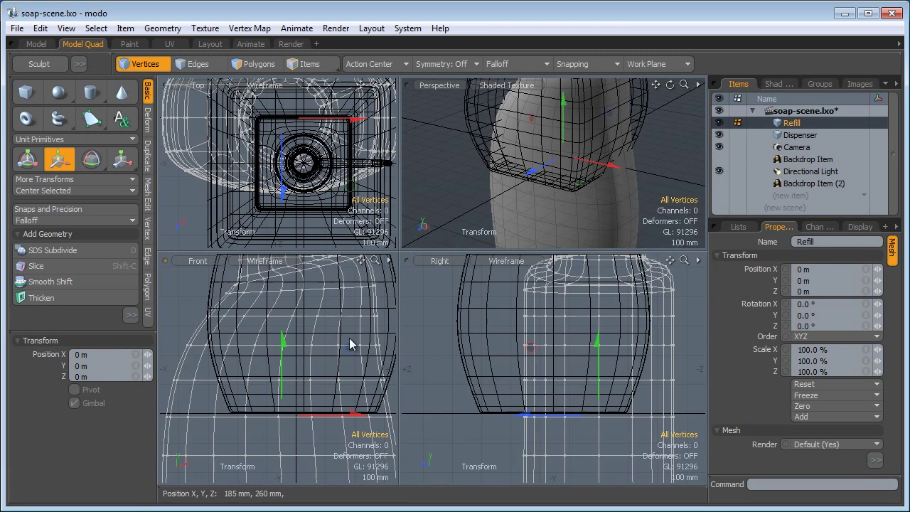
left_click_drag(349, 343, 284, 338, "ctrl+alt")
left_click_drag(334, 354, 277, 295, "alt+shift")
left_click_drag(216, 388, 279, 369, "ctrl+alt")
left_click_drag(298, 317, 298, 397, "alt+shift")
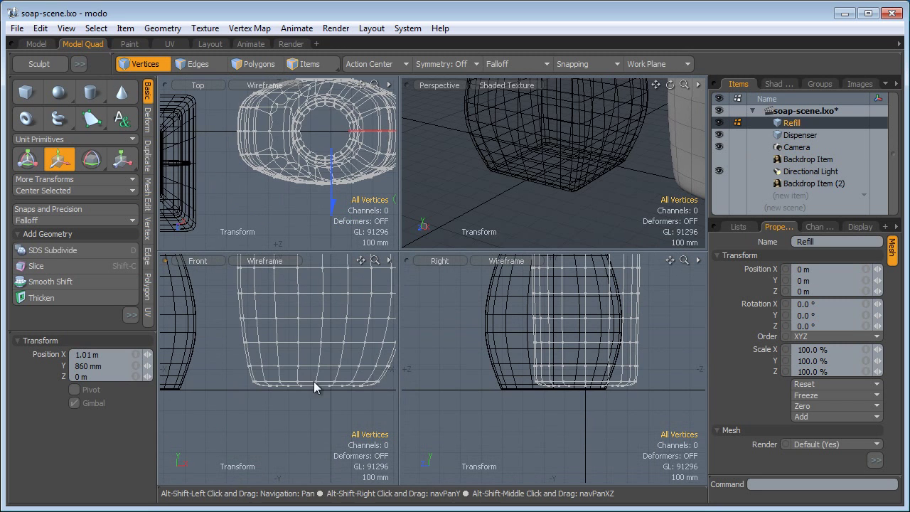
Settle the refill bottle's base on the ground line and move the bottle back about 810 mm along Z
left_click_drag(318, 344, 261, 354)
left_click_drag(554, 162, 453, 205, "ctrl+alt")
left_click_drag(510, 240, 542, 222)
left_click_drag(548, 162, 534, 206, "alt")
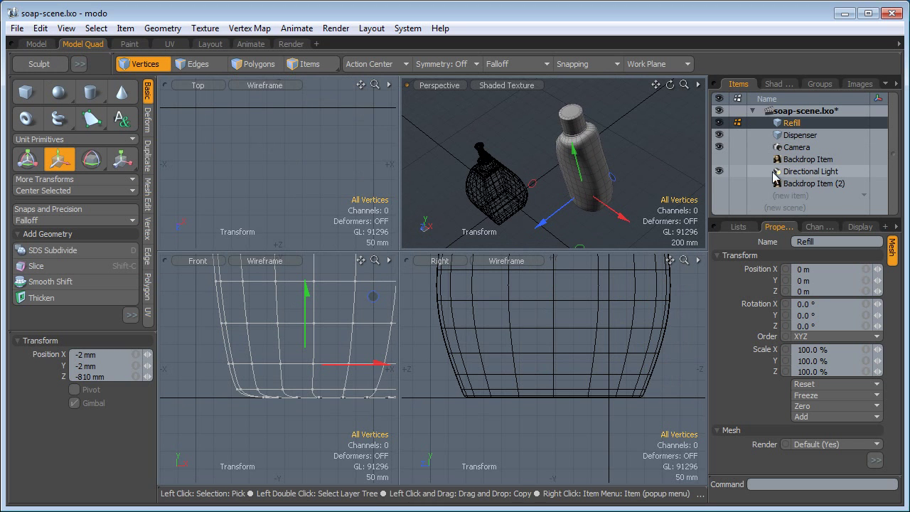
left_click_drag(265, 148, 236, 146, "ctrl+alt")
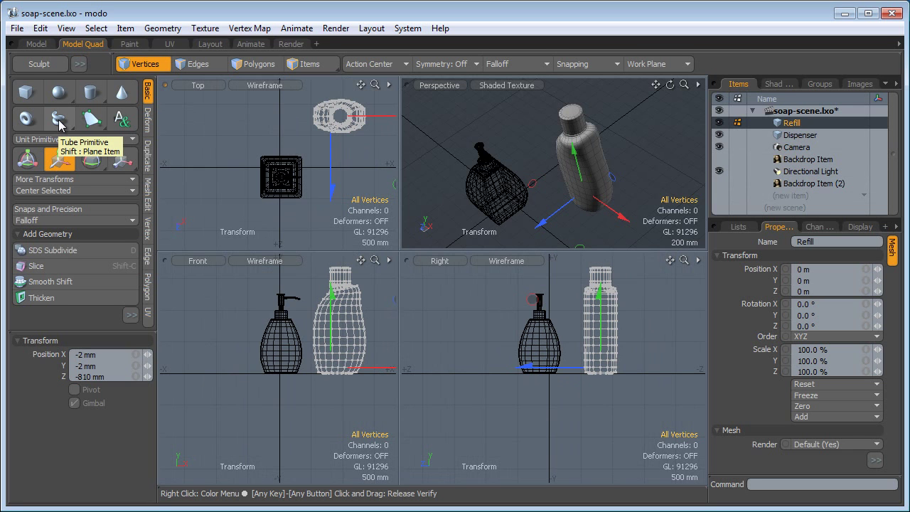
Add a plane as a new item and place it directly below Dispenser in the item list
key("shift")
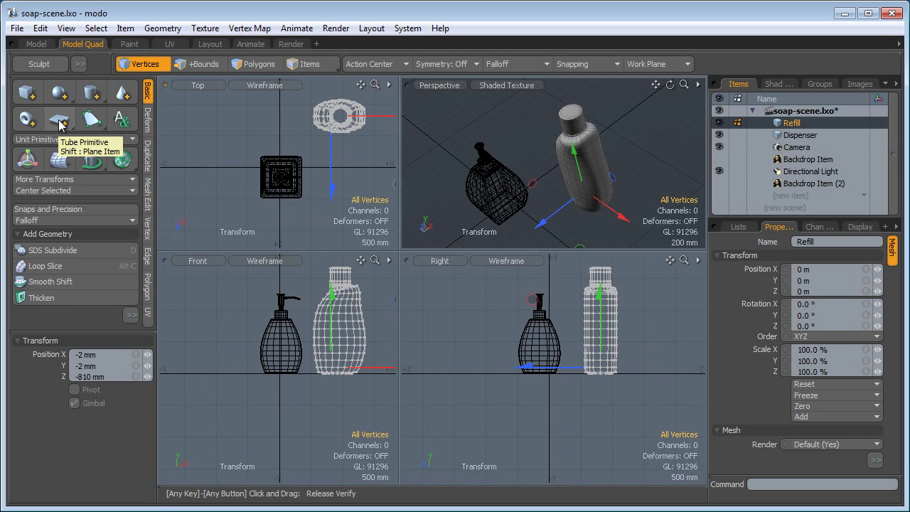
left_click(60, 124, "shift")
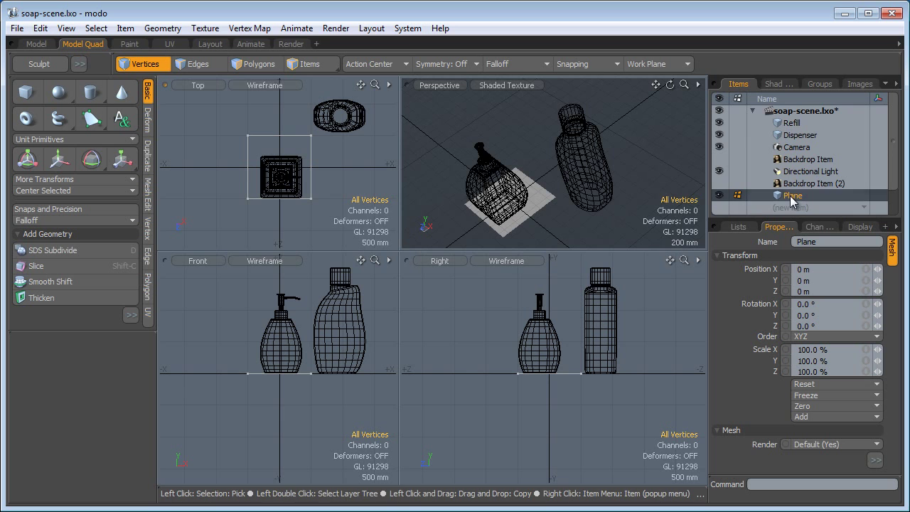
left_click_drag(798, 183, 774, 140)
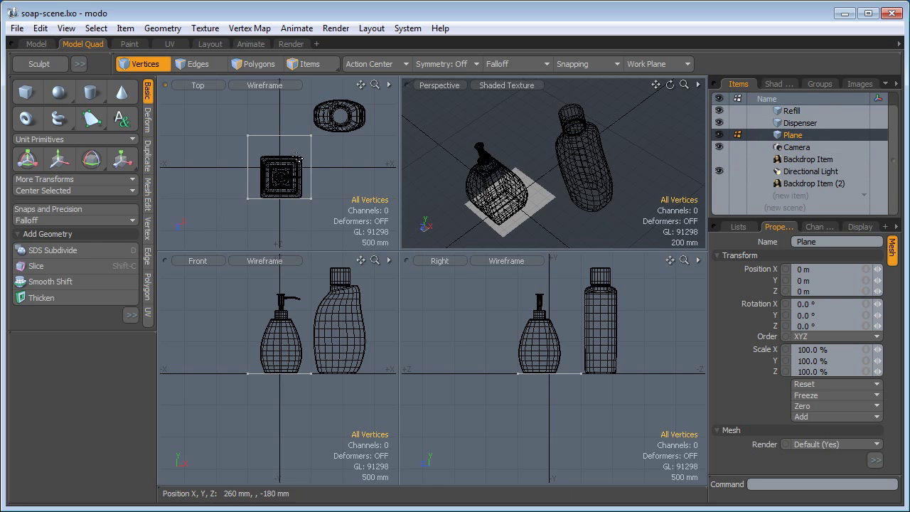
Scale the plane up uniformly until it forms a very large floor extending far beyond both bottles
key("y")
left_click_drag(282, 173, 773, 212)
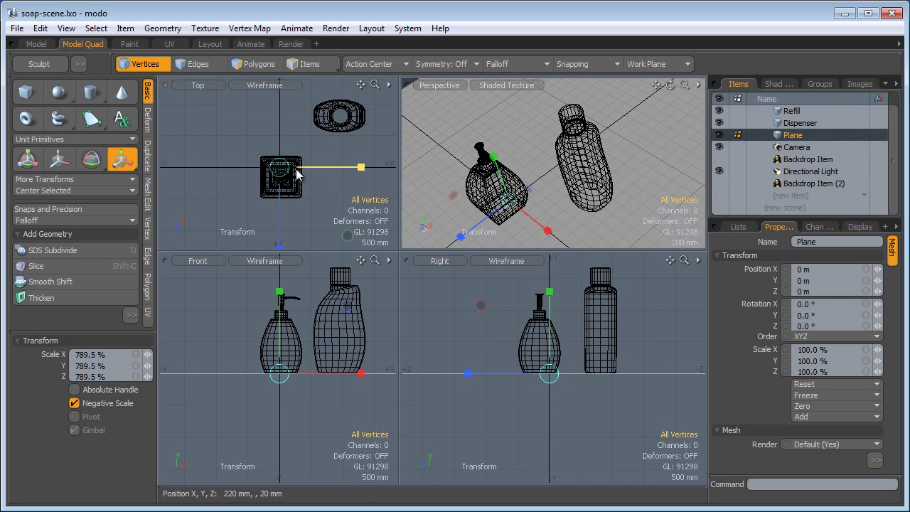
left_click_drag(307, 170, 151, 166, "ctrl+alt")
left_click_drag(359, 170, 604, 186, "alt+shift")
left_click_drag(678, 188, 687, 187)
left_click_drag(315, 175, 198, 178, "ctrl+alt")
key("1")
key("space")
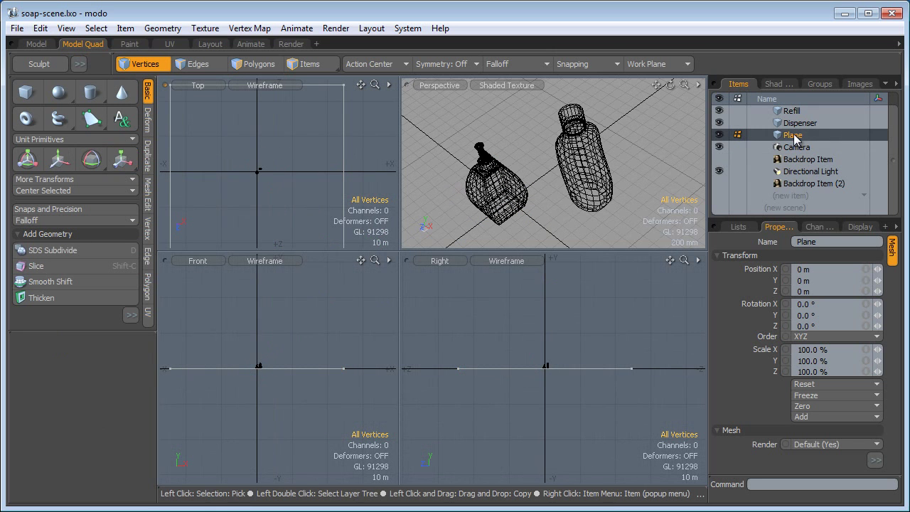
Rename the plane item as Floor and assign it a material named Floor with the default settings
double_click(791, 135)
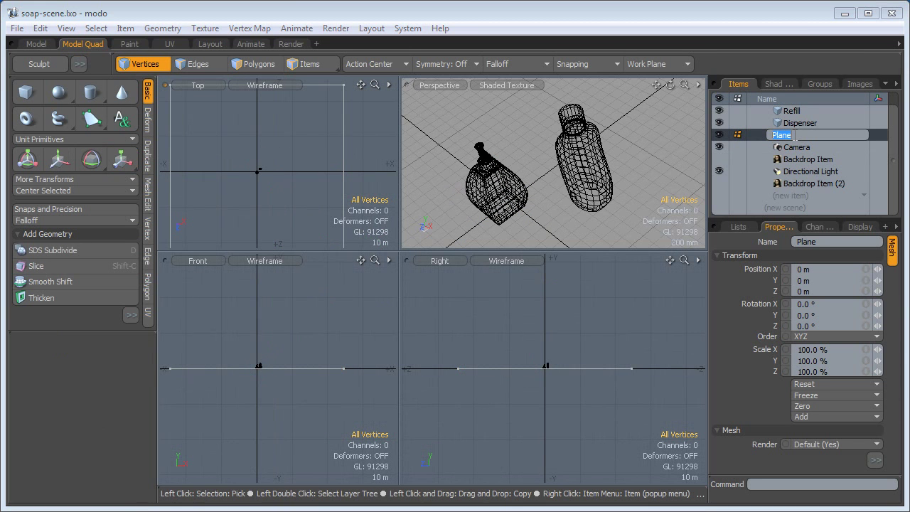
type("Floor")
key("Return")
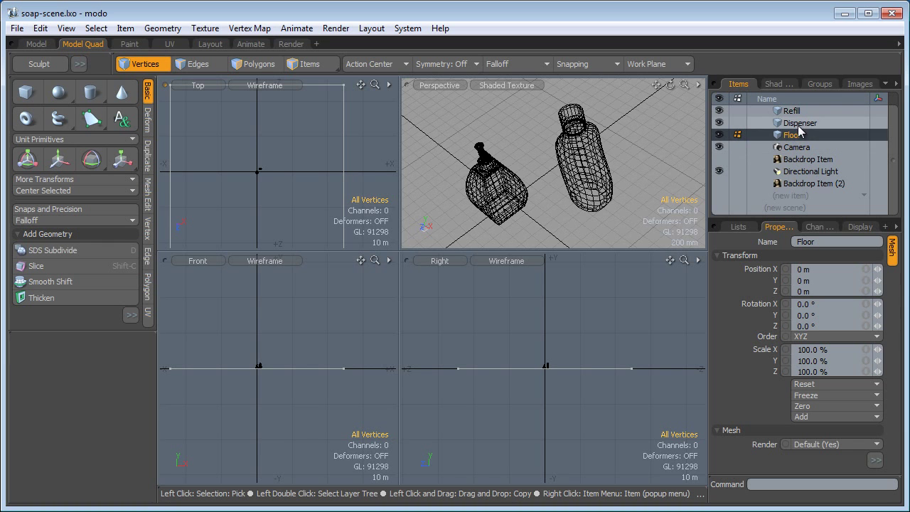
key("m")
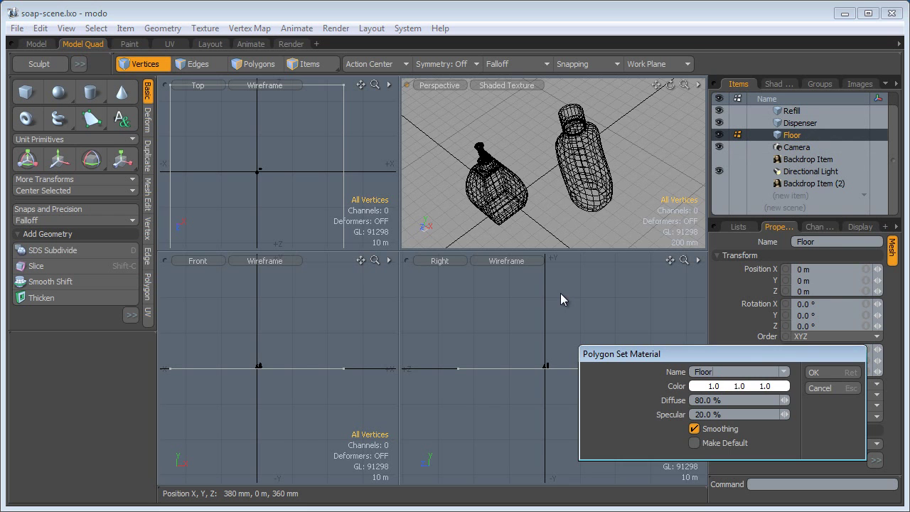
key("Return")
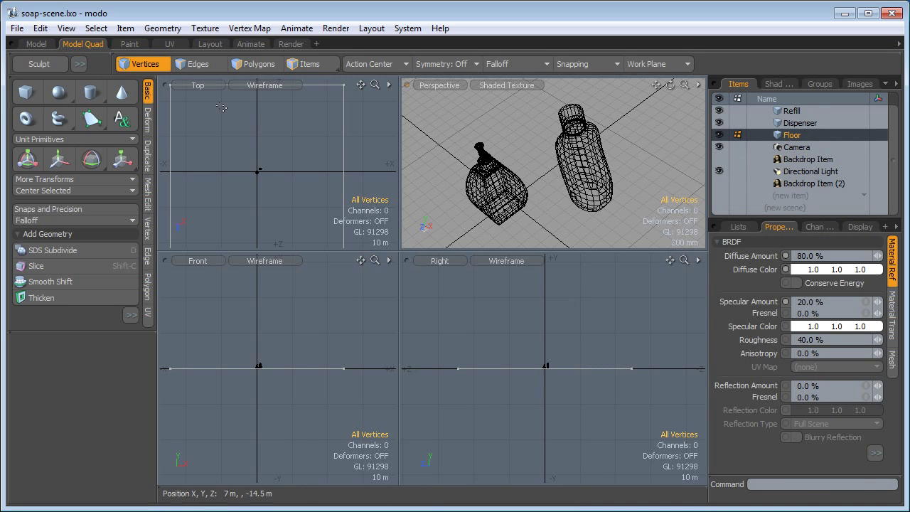
Return to the single-view modeling layout, make Dispenser active and select the central polygons on top of the pump head
left_click(41, 49)
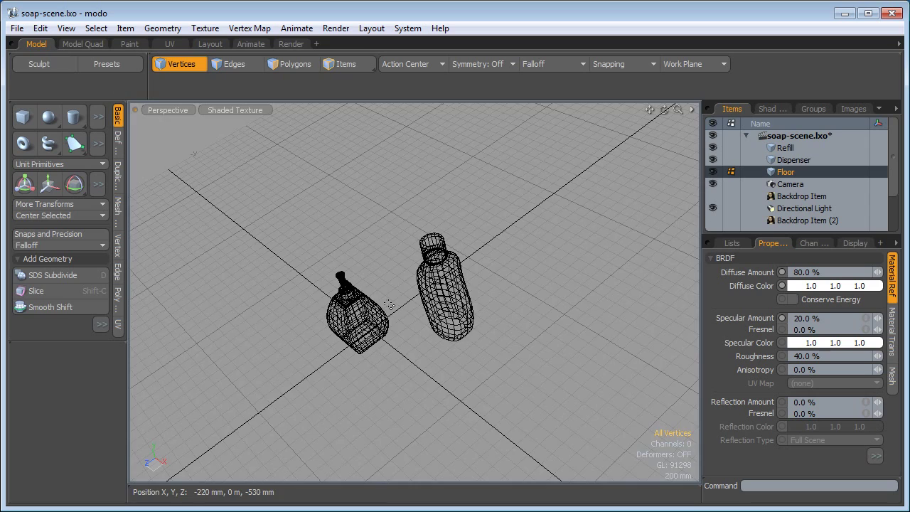
mouse_move(404, 277)
left_mouse_down("ctrl+alt")
mouse_move(467, 287)
mouse_move(390, 285)
left_mouse_up("ctrl+alt")
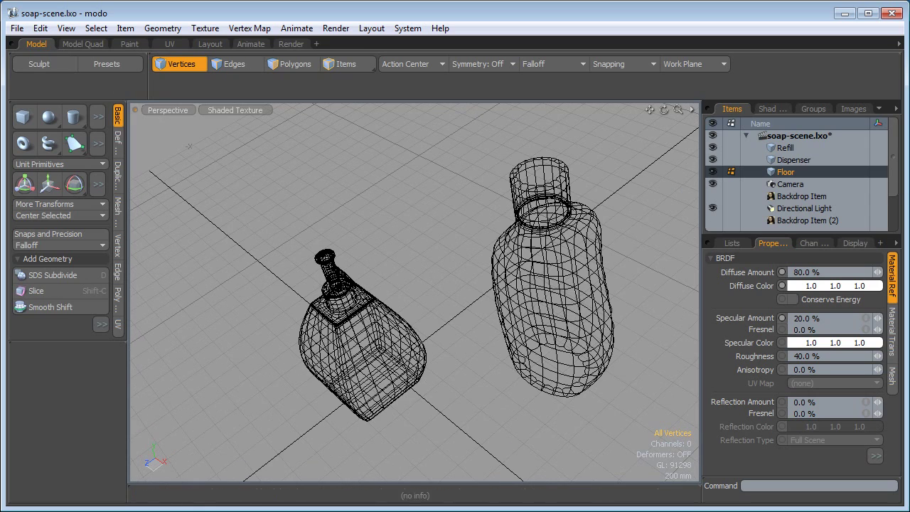
left_click(792, 159)
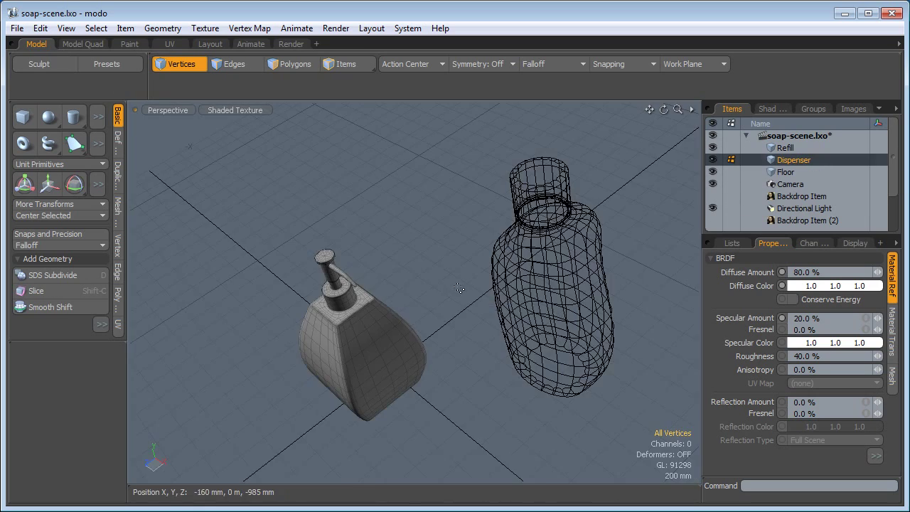
mouse_move(455, 213)
left_mouse_down("ctrl+alt")
mouse_move(473, 277)
mouse_move(422, 292)
mouse_move(321, 287)
mouse_move(337, 290)
left_mouse_up("ctrl+alt")
left_click_drag(337, 290, 418, 272, "alt+shift")
left_click(297, 65)
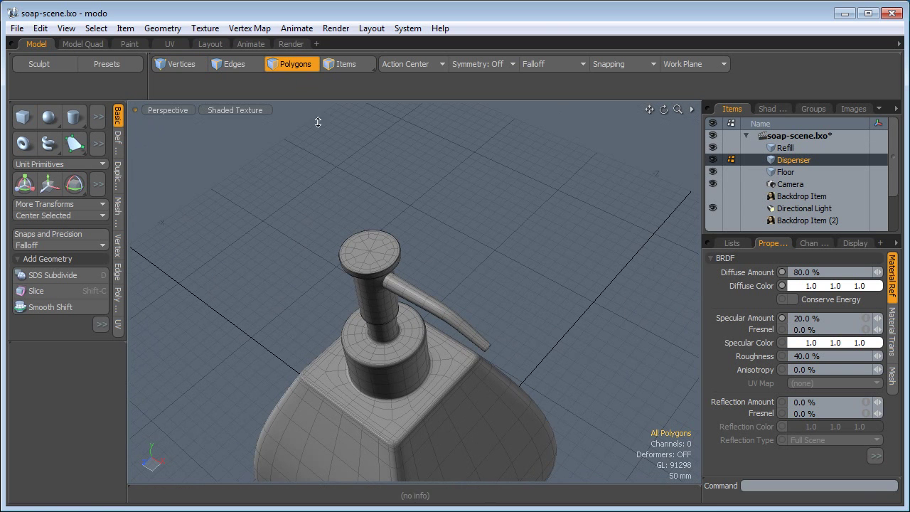
left_click_drag(361, 247, 381, 254)
key("ctrl")
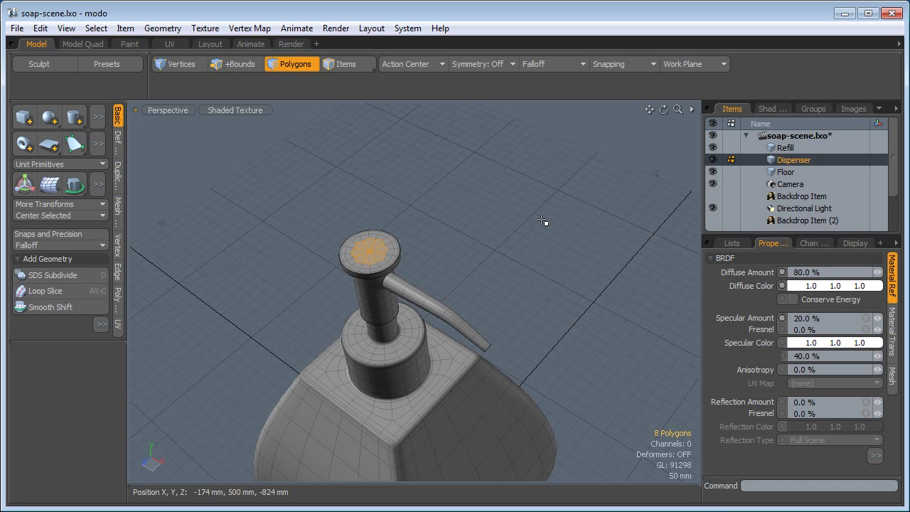
Grow the polygon selection from the pump head down over the stem, nozzle and collar
key("shift+Up")
key("shift+Up")
key("shift+Up")
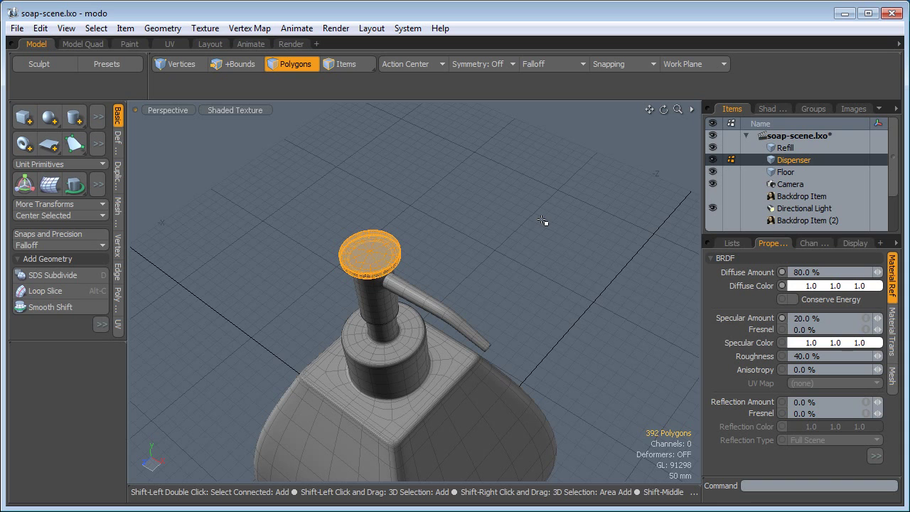
key("shift+Up")
key("shift+Up")
key("shift+Up")
key("shift+Up")
key("shift+Up")
key("shift+Up")
key("shift+Up")
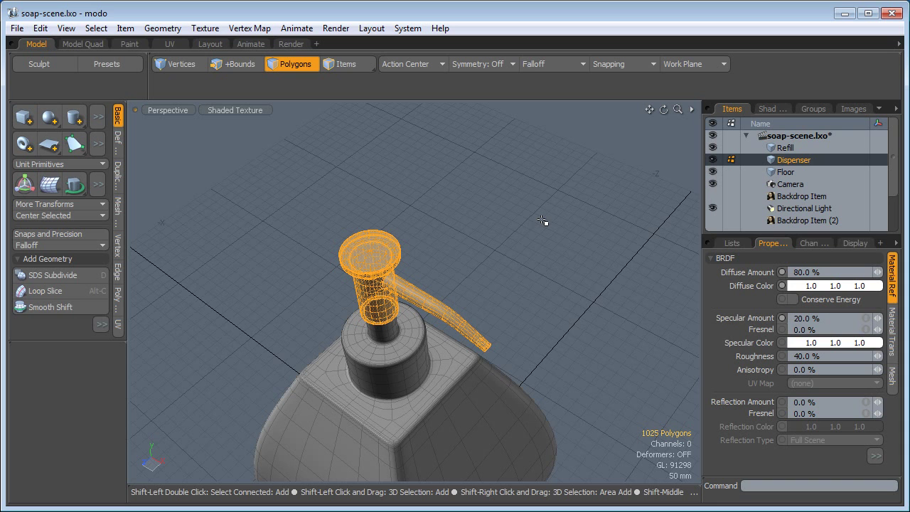
key("shift+Up")
key("shift+Up")
key("shift+Up")
key("shift+Up")
key("shift+Up")
key("shift+Up")
key("shift+Up")
key("shift+Up")
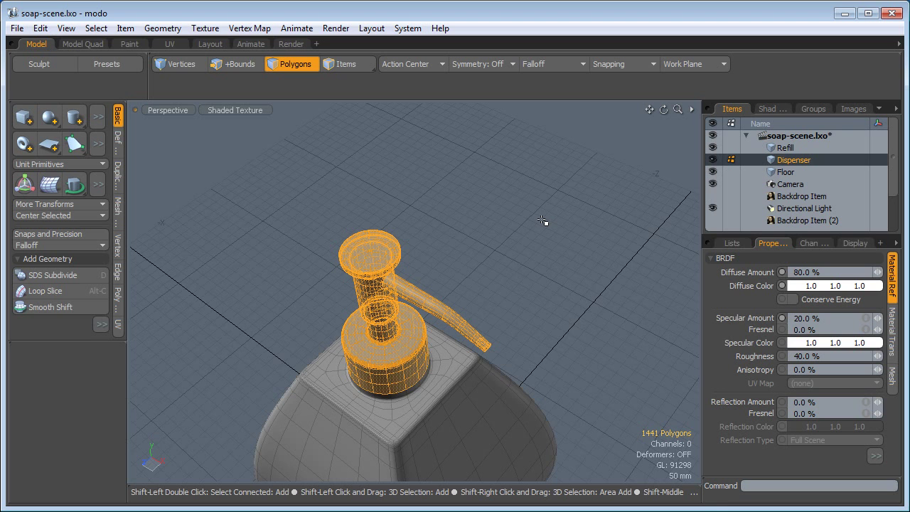
Assign the selected pump polygons a material named Dispenser-Top with the default settings
key("m")
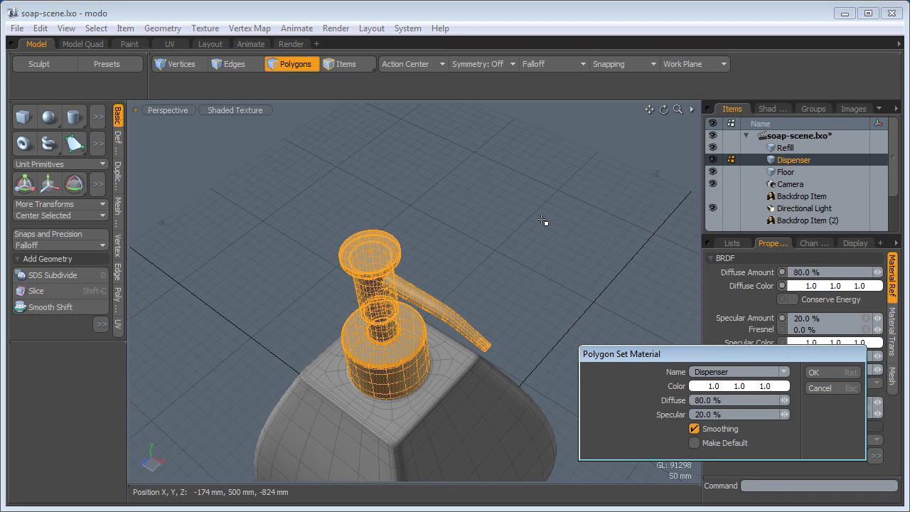
type("Dispenser-Top")
key("Return")
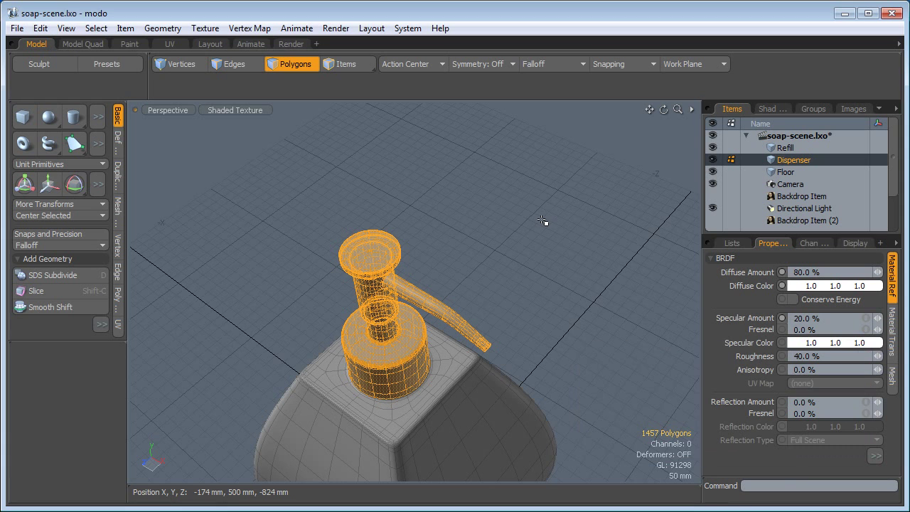
Invert the pump selection to the bottle body and assign it a material named Dispenser-Body with the default settings
left_click(96, 29)
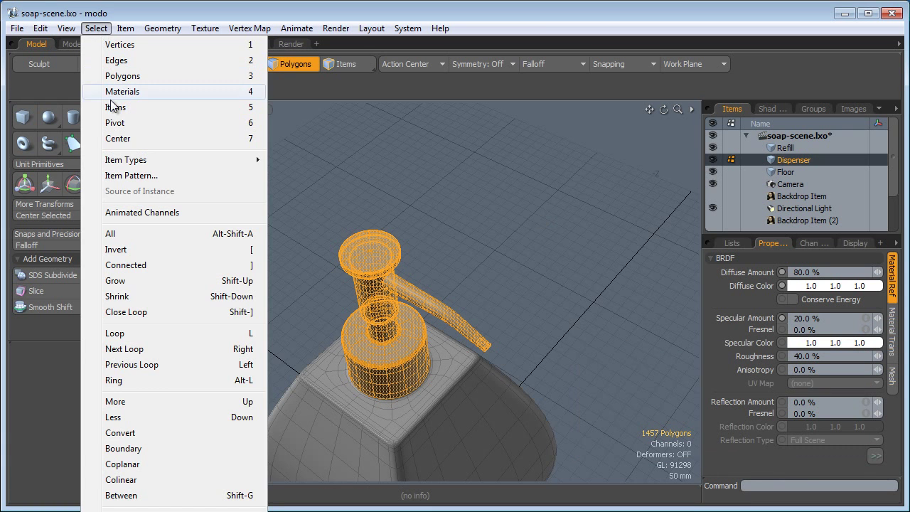
left_click(146, 249)
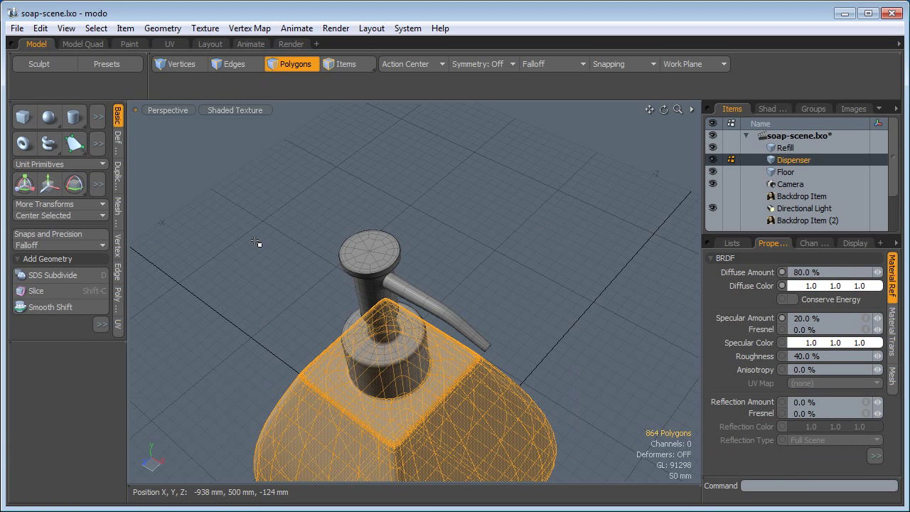
key("m")
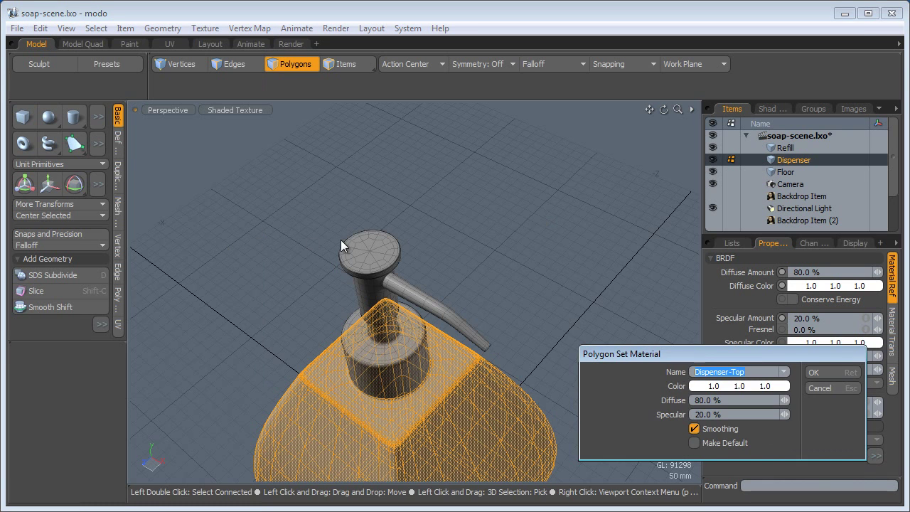
left_click_drag(700, 351, 570, 226)
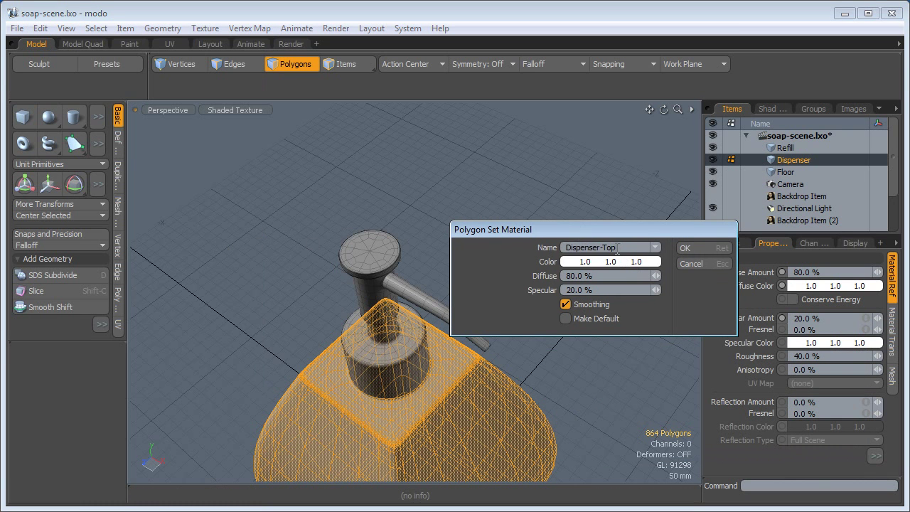
left_click(606, 248)
key("Return")
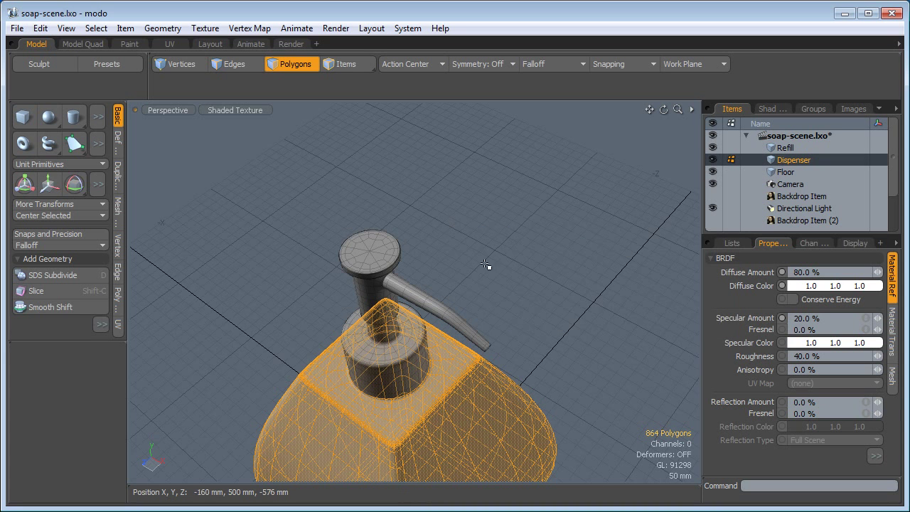
left_click(509, 236)
Make the Refill item active and assign all its polygons a material named Refill with the default settings
left_click_drag(657, 228, 366, 217, "alt+shift")
left_click(785, 147)
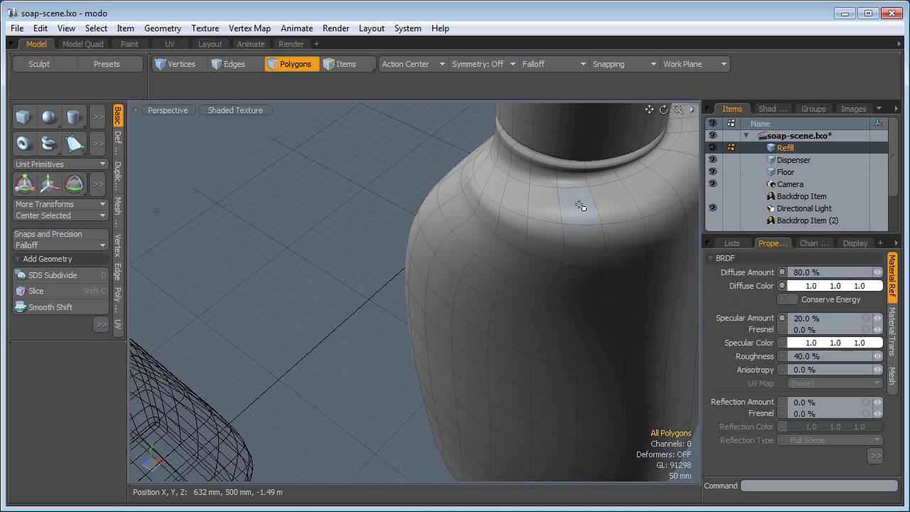
key("m")
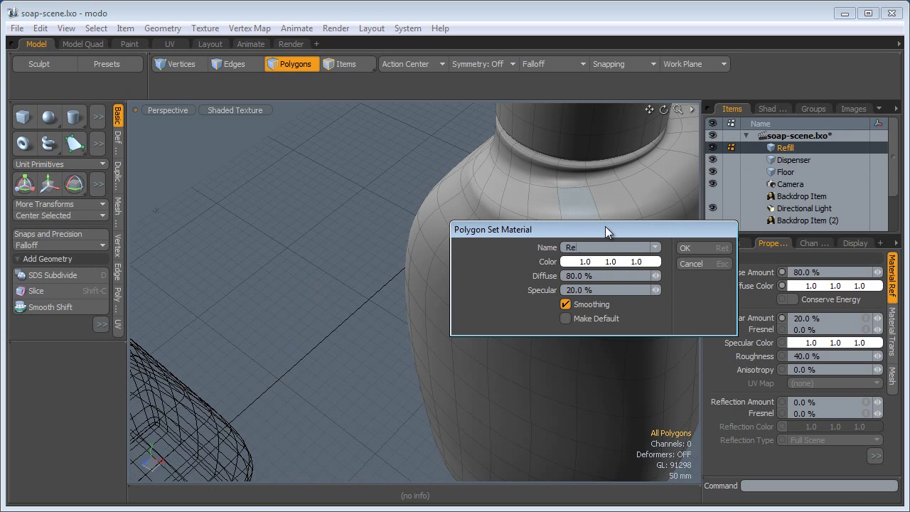
key("Return")
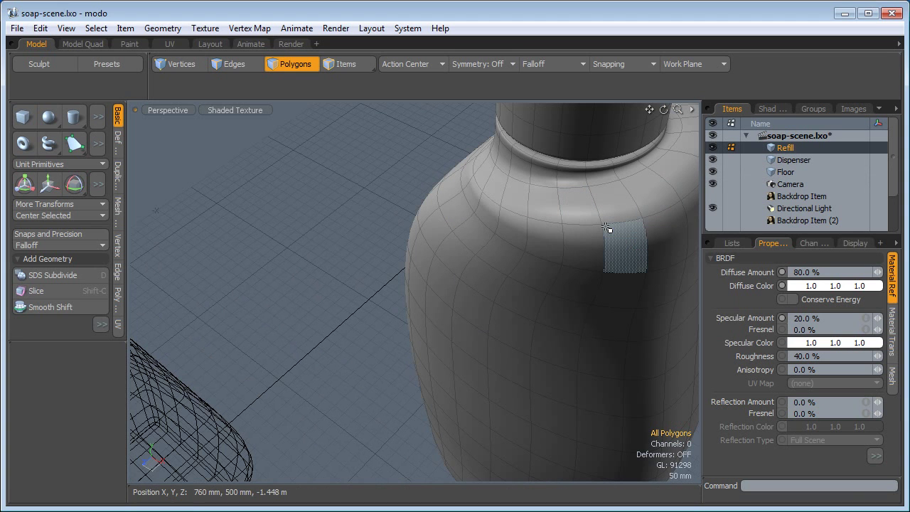
left_click_drag(376, 223, 404, 212, "ctrl+alt")
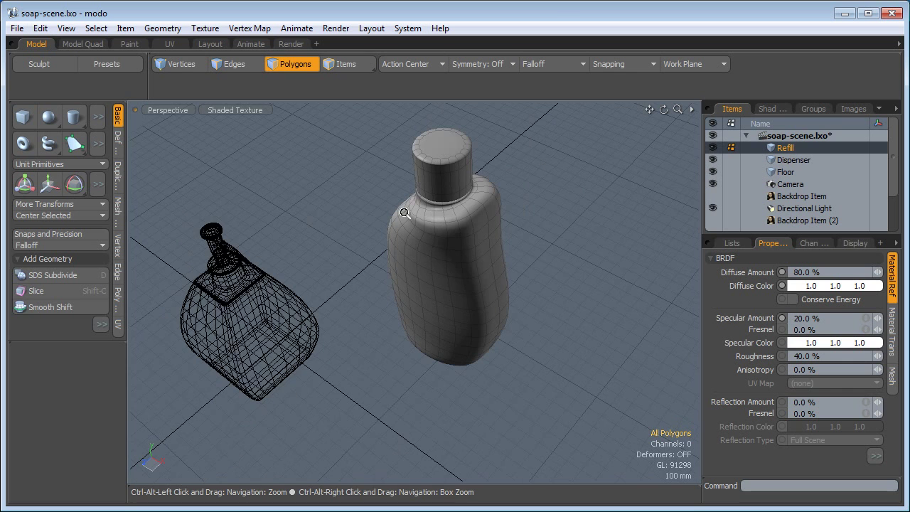
Switch to the Render layout and enable indirect illumination in the Render item's global illumination settings
left_click(292, 44)
mouse_move(578, 178)
left_mouse_down("alt")
mouse_move(559, 176)
mouse_move(559, 197)
mouse_move(577, 170)
mouse_move(556, 172)
mouse_move(584, 165)
mouse_move(578, 178)
mouse_move(570, 174)
mouse_move(575, 183)
mouse_move(565, 180)
left_mouse_up("alt")
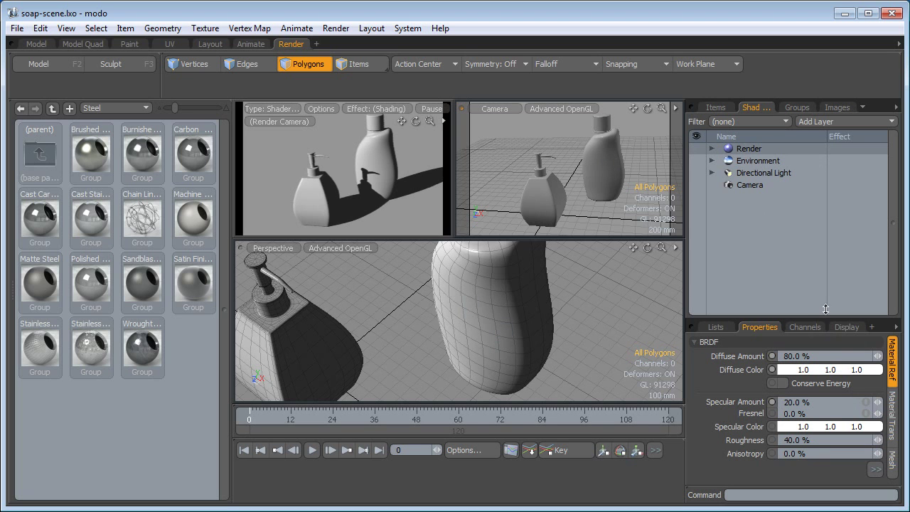
left_click_drag(824, 301, 822, 258)
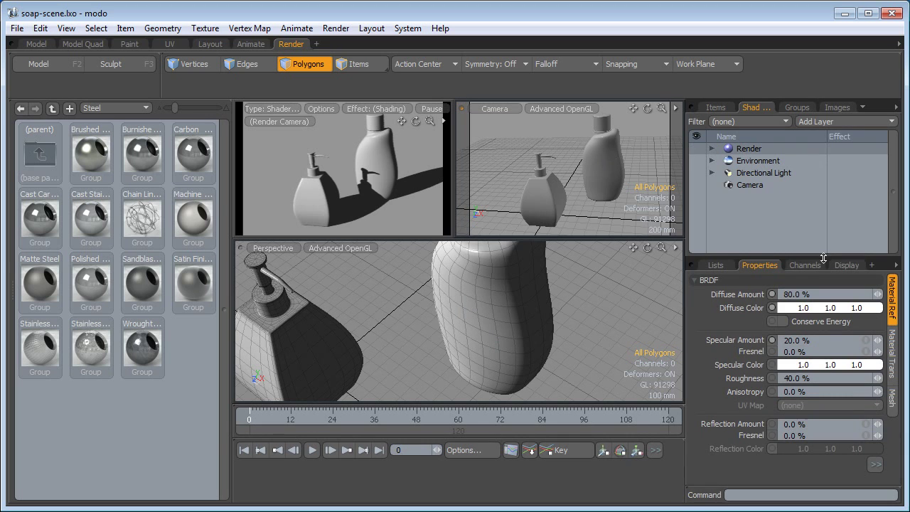
left_click(745, 149)
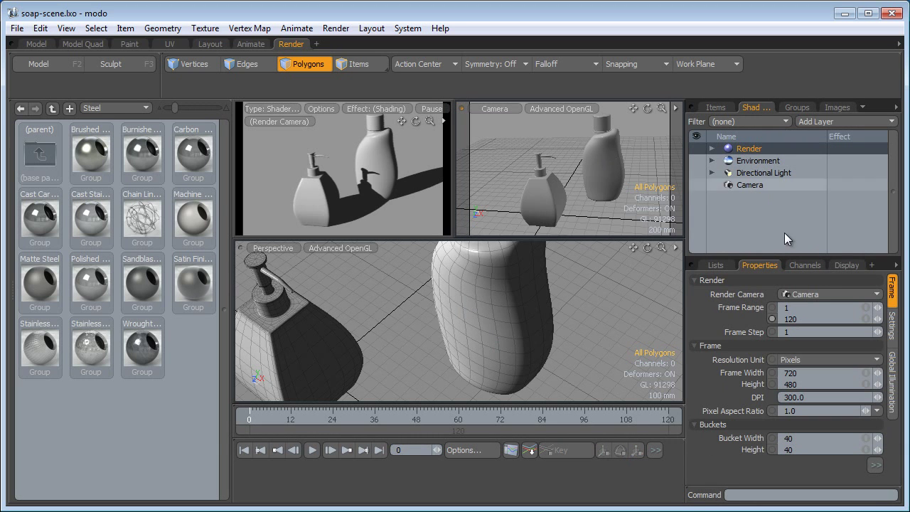
left_click(892, 384)
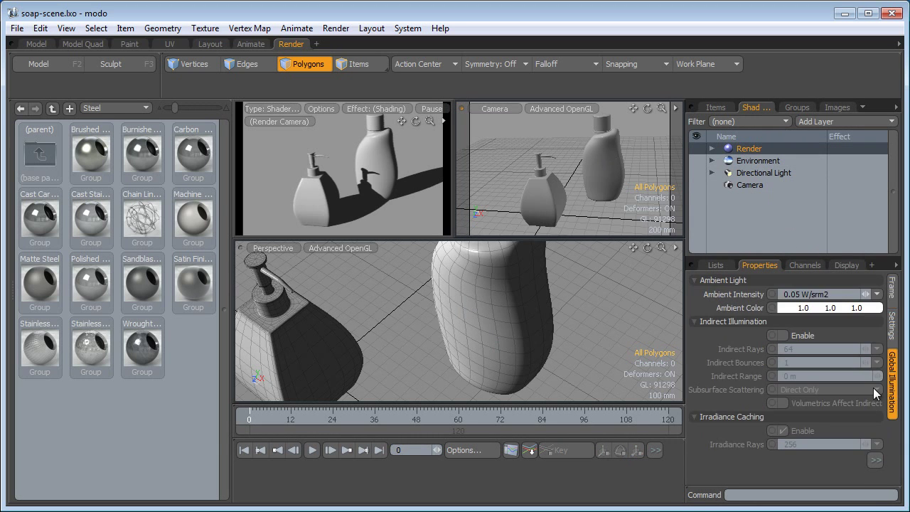
left_click(781, 334)
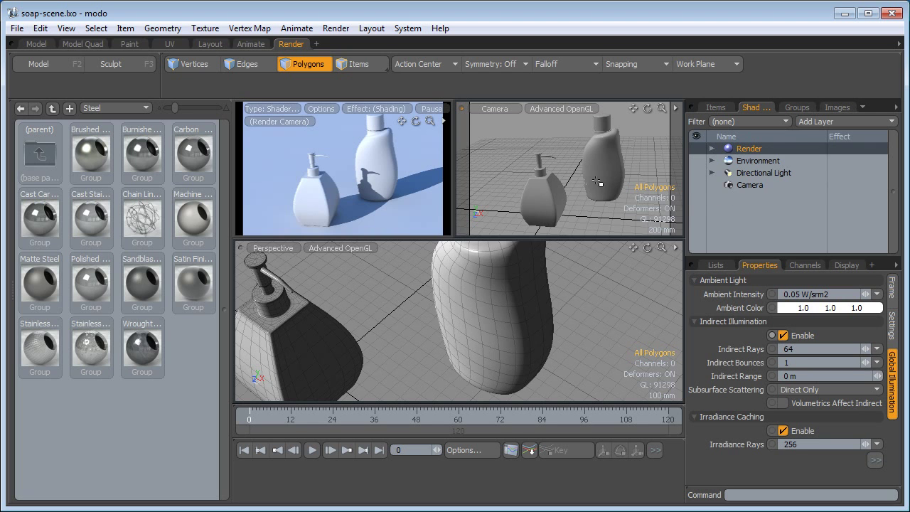
Set the Environment Material to the Constant type with a pale bluish-white zenith color of 0.88, 0.91, 0.96
left_click(711, 161)
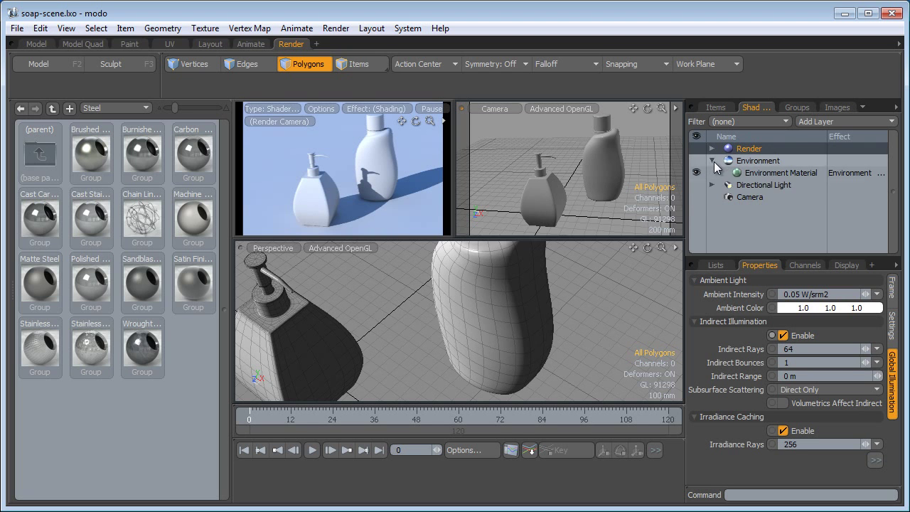
left_click(767, 175)
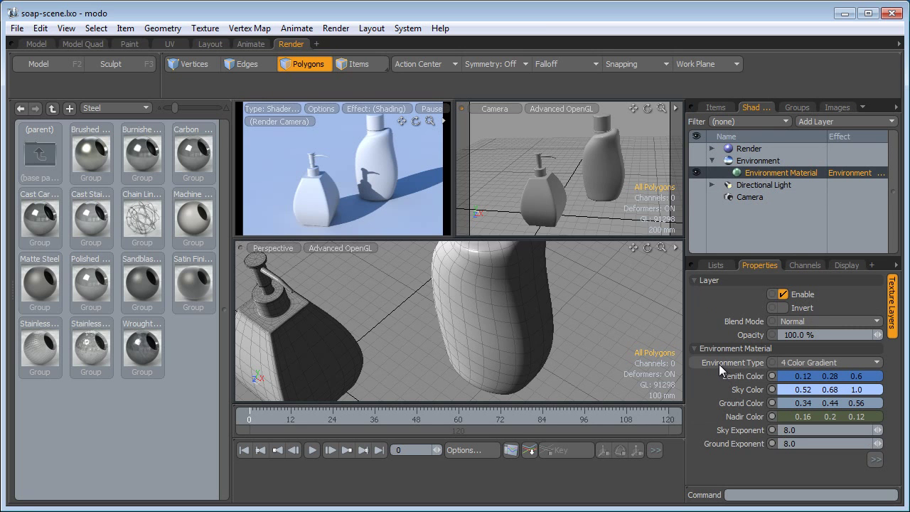
left_click(838, 362)
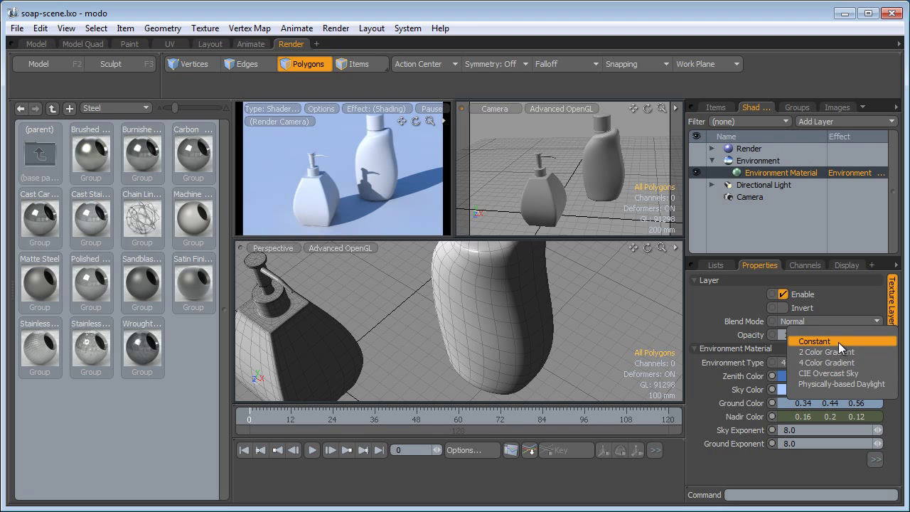
left_click(837, 342)
left_click(843, 374)
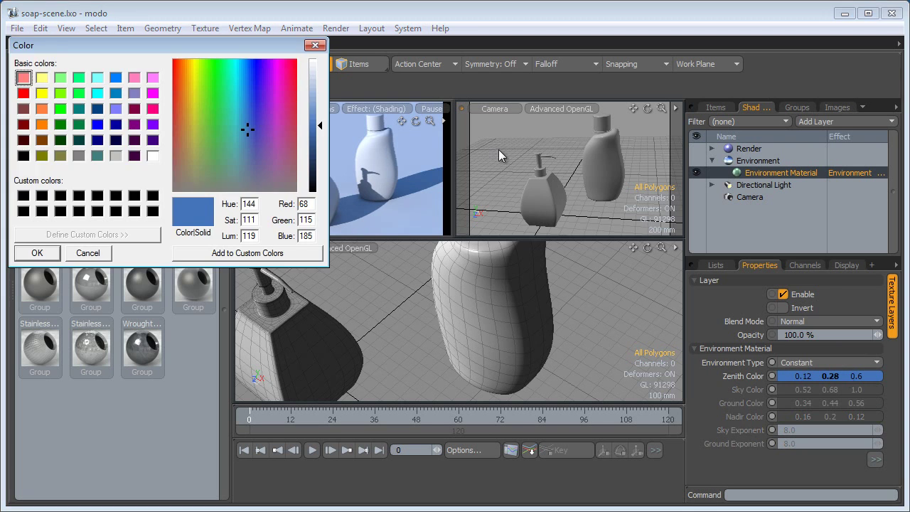
left_click_drag(243, 42, 330, 128)
left_click_drag(407, 210, 404, 150)
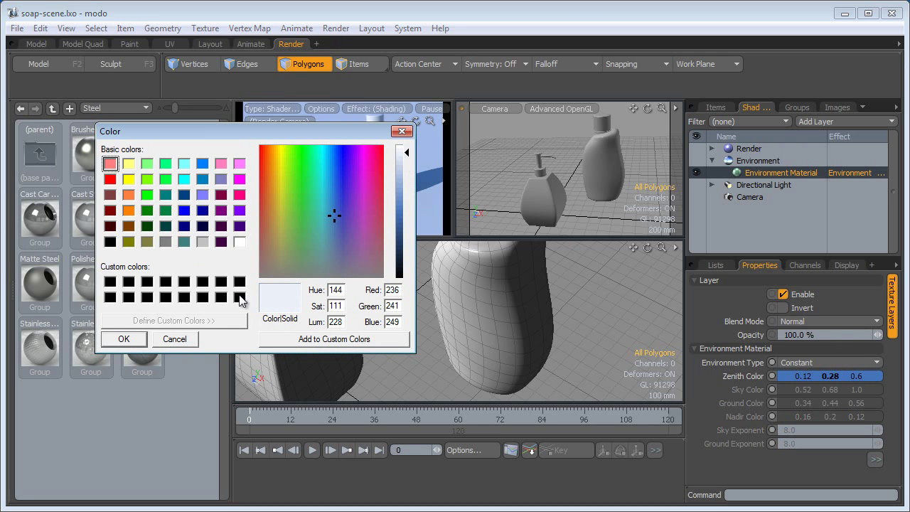
left_click(133, 338)
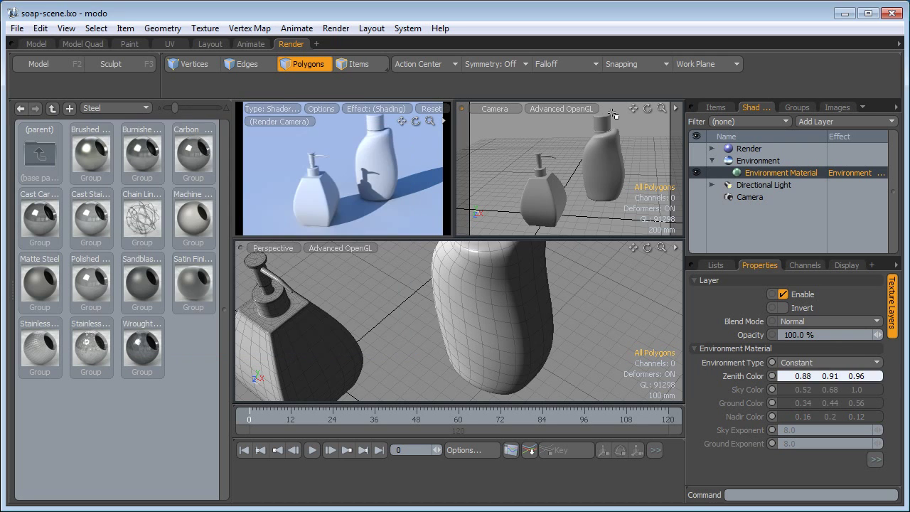
left_click(711, 160)
Change the Directional Light's type to Area Light
left_click(746, 175)
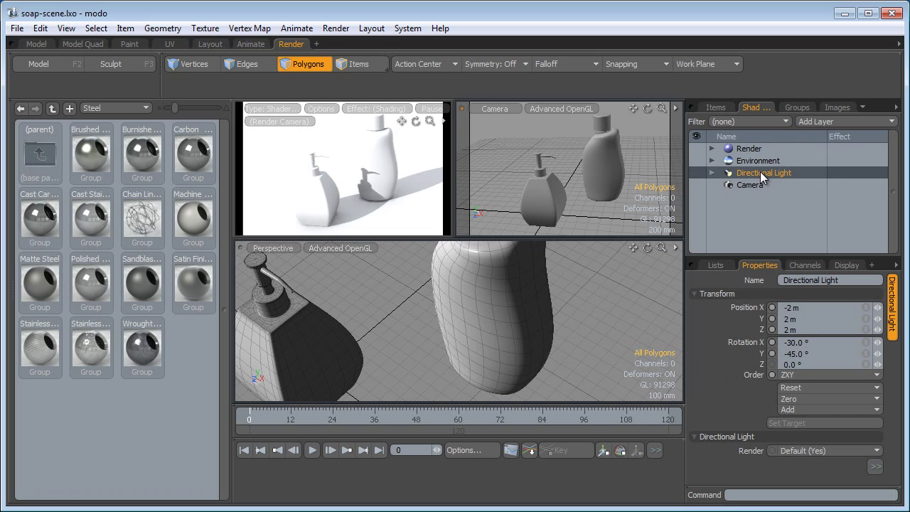
right_click(760, 171)
mouse_move(760, 222)
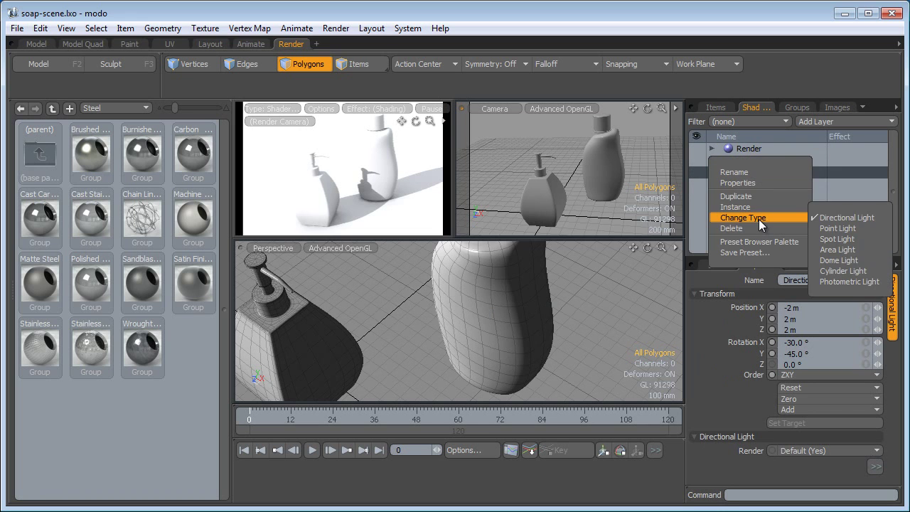
left_click(853, 249)
Switch to item selection mode and scale up the area light with the Transform tool
left_click_drag(507, 324, 402, 315, "ctrl+alt")
left_click_drag(464, 315, 407, 306, "ctrl+alt")
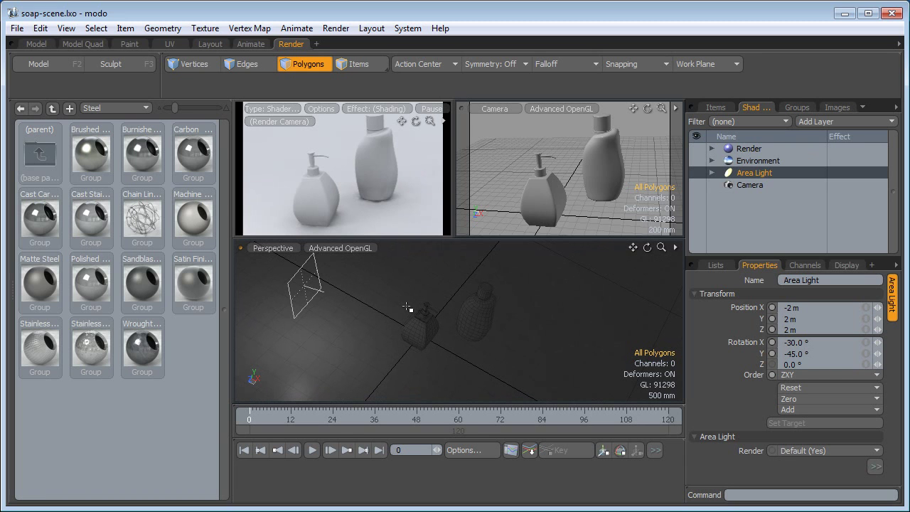
left_click(347, 64)
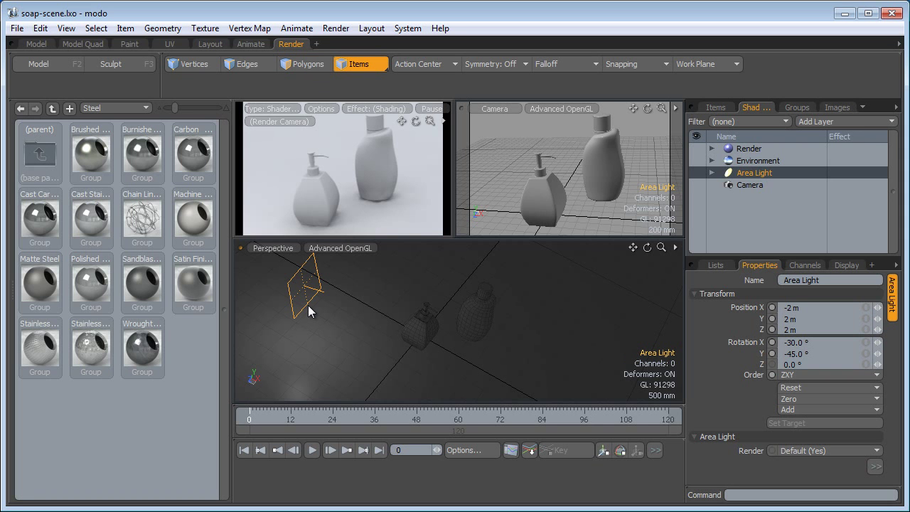
key("y")
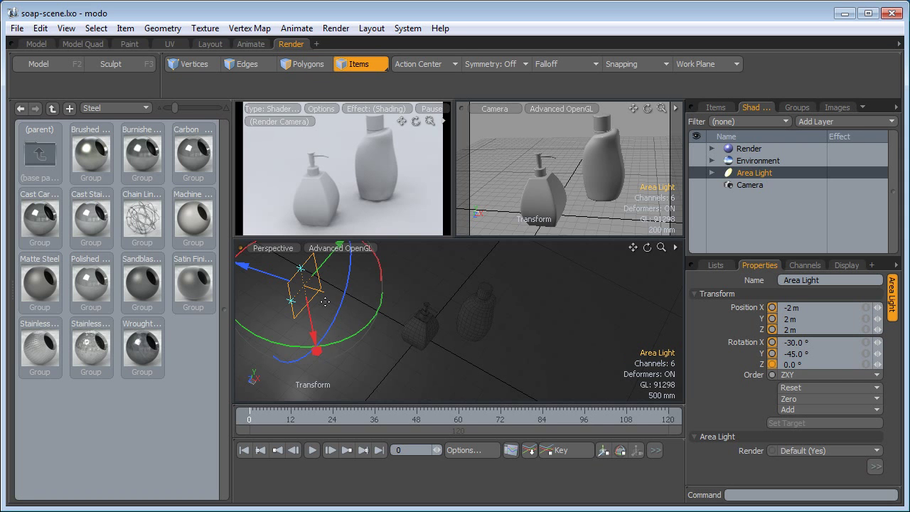
left_click_drag(379, 328, 365, 160, "alt")
left_click_drag(345, 311, 318, 387)
scroll(348, 349, "down", 4)
left_click_drag(346, 281, 335, 264)
left_click_drag(335, 356, 323, 365)
scroll(437, 359, "down", 3)
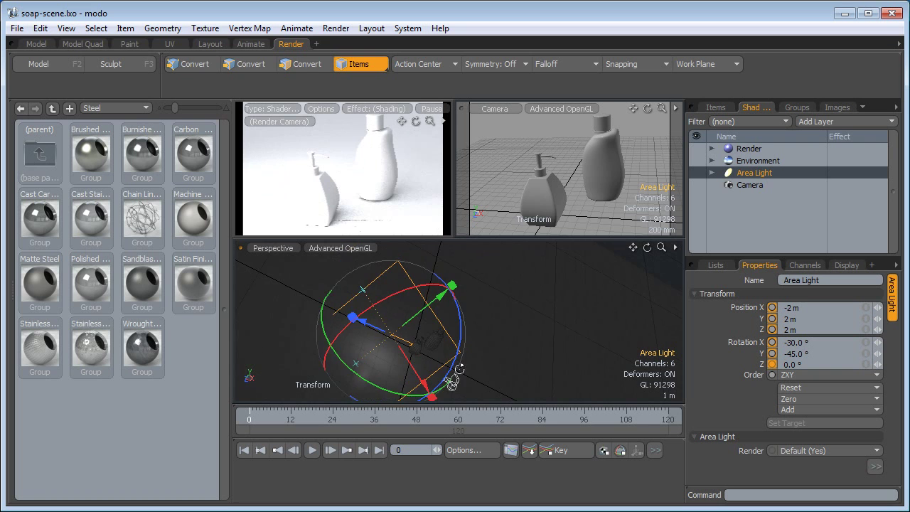
Move the area light to about X 4.8 m, Y 6.6 m, Z 7.5 m and rotate it to 30.5° in Y
left_click_drag(450, 355, 428, 332, "alt")
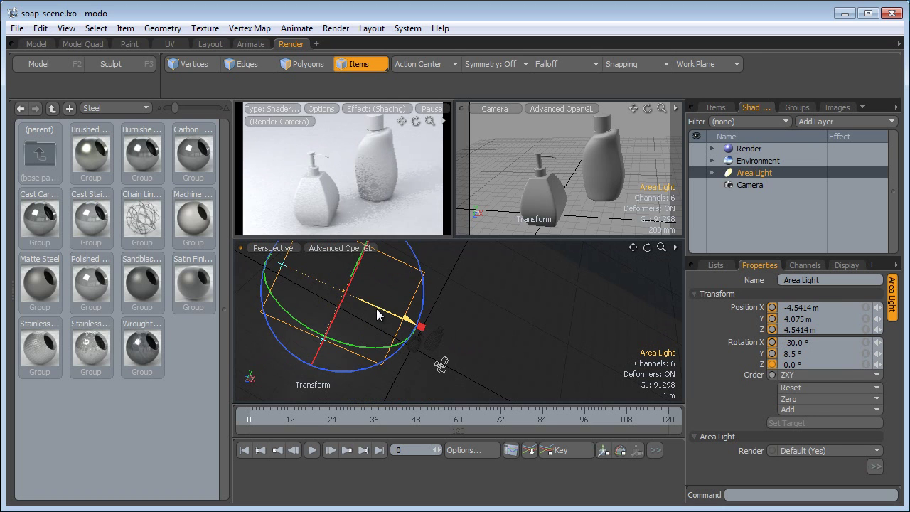
left_click_drag(379, 309, 356, 281)
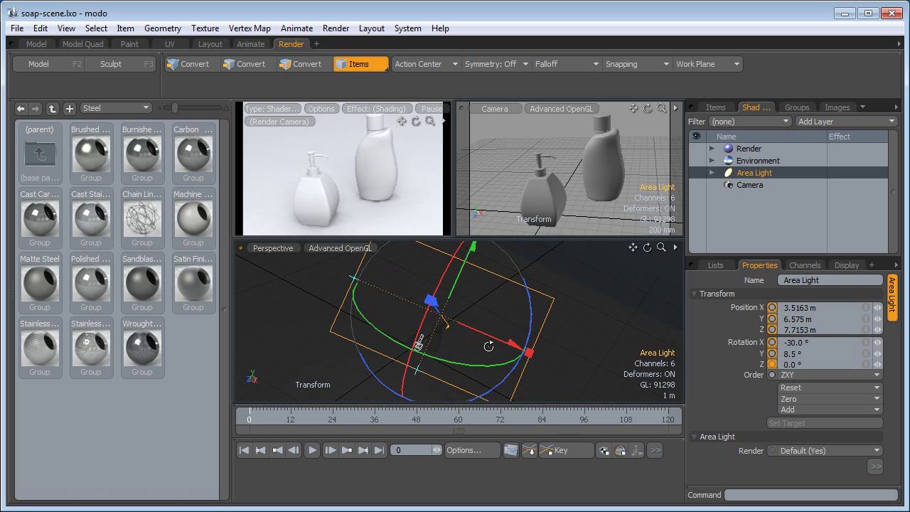
left_click_drag(487, 346, 436, 364)
left_click_drag(462, 396, 463, 306)
key("space")
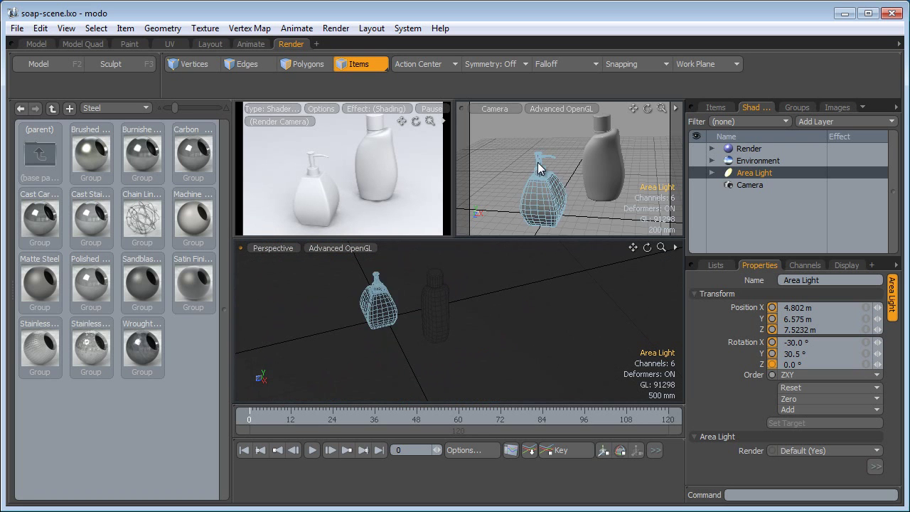
Expand the Render item in the shader tree and select the material layer inside the Dispenser-Top group
left_click(711, 148)
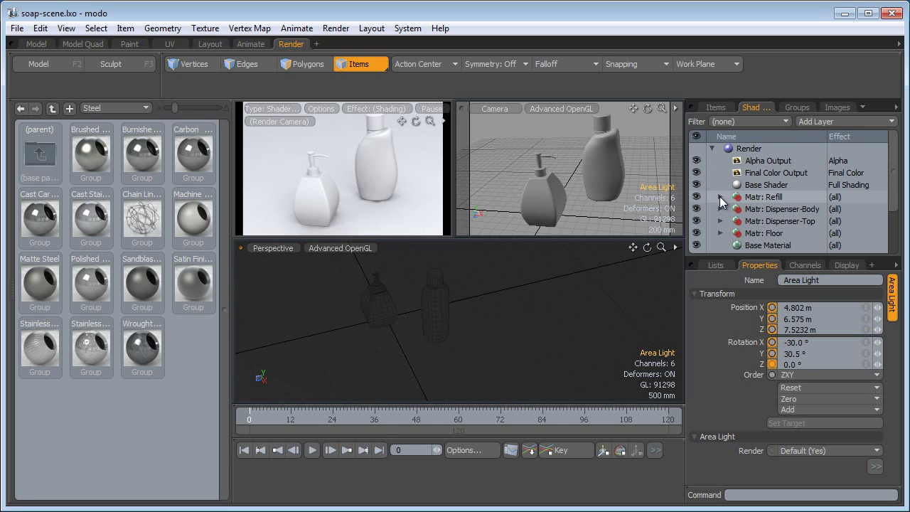
left_click(764, 225)
left_click(721, 221)
scroll(775, 224, "down", 1)
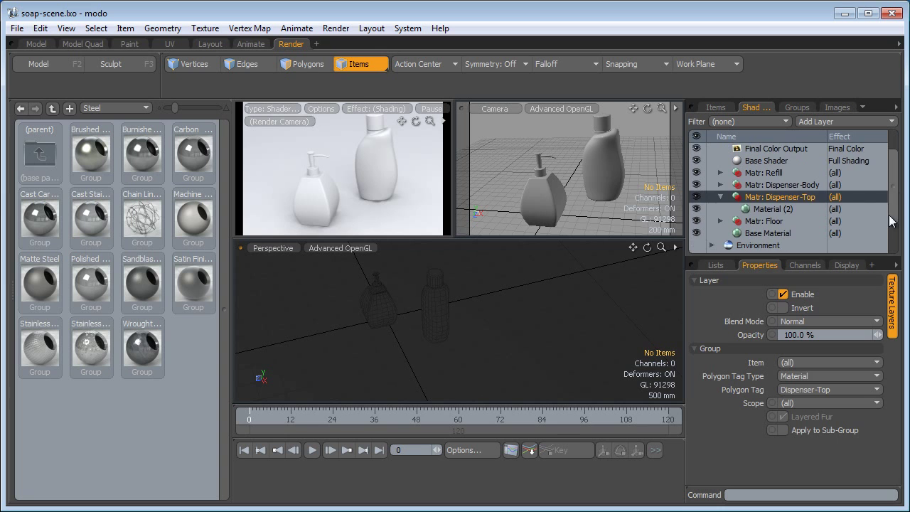
left_click(767, 209)
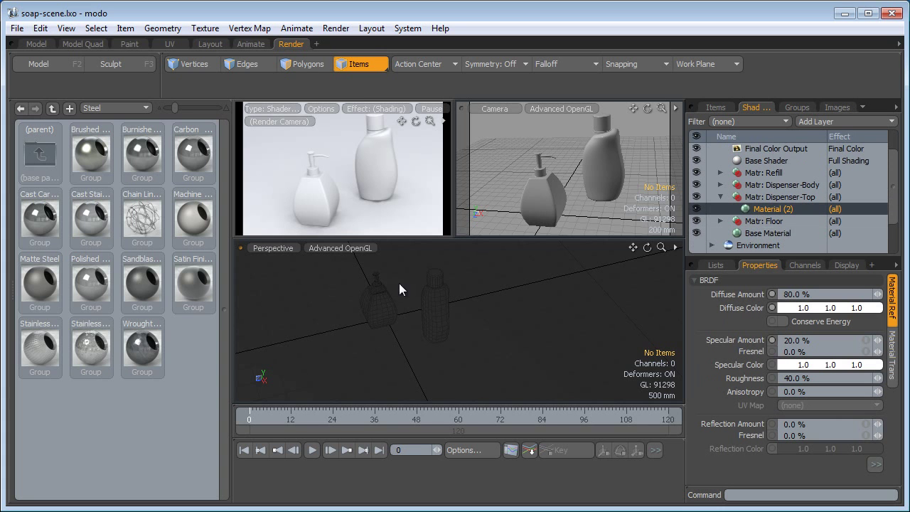
Apply the Cast Stainless Steel preset from the Metal > Steel materials to the Dispenser-Top group and collapse the preset's layers
left_click(106, 108)
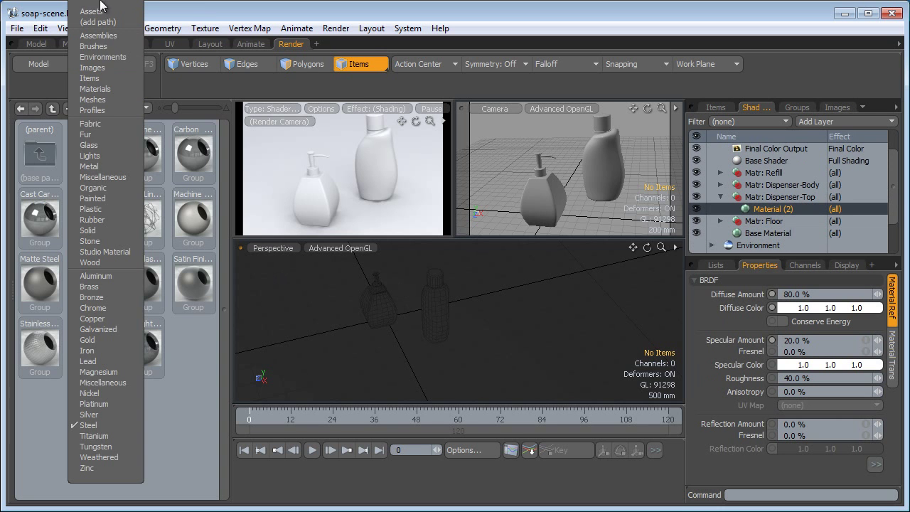
left_click(110, 90)
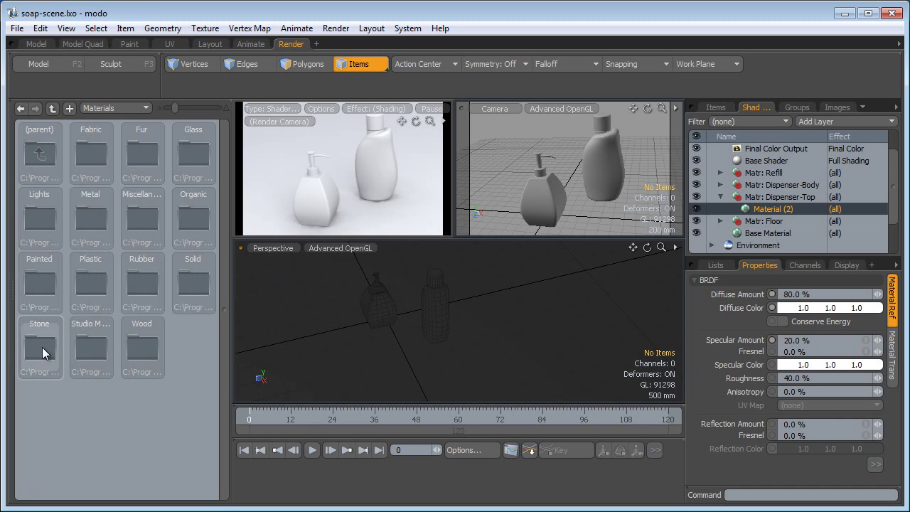
double_click(90, 217)
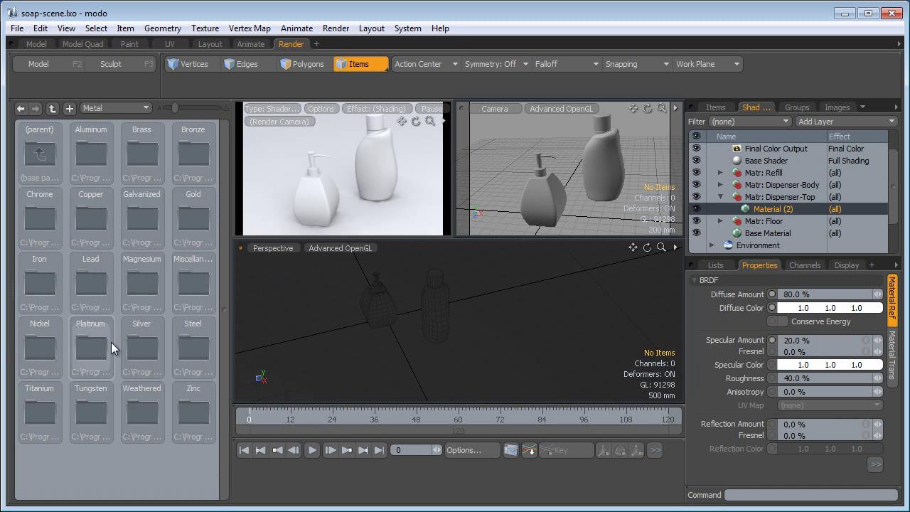
double_click(190, 335)
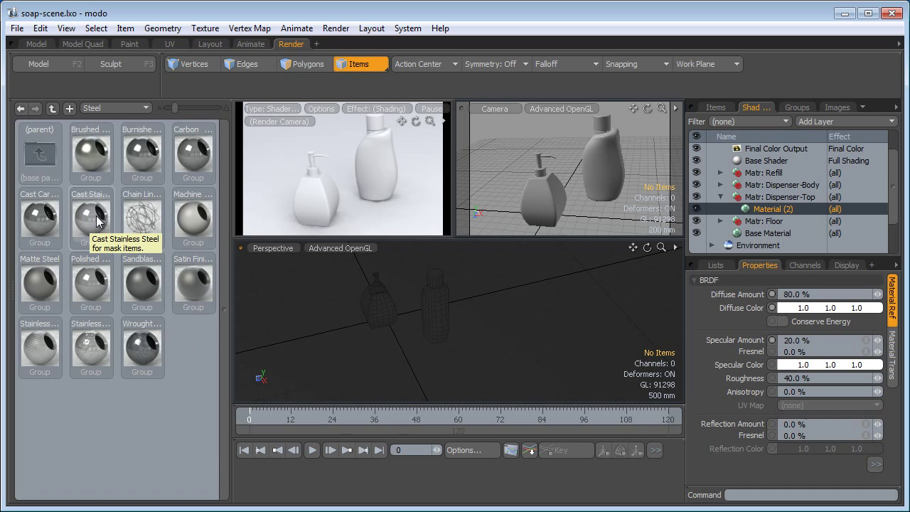
left_click_drag(95, 221, 768, 213)
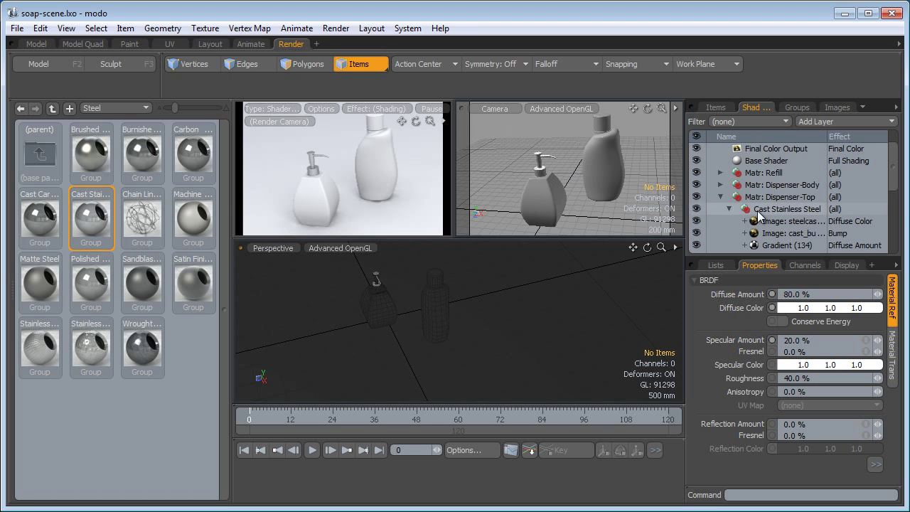
left_click(729, 208)
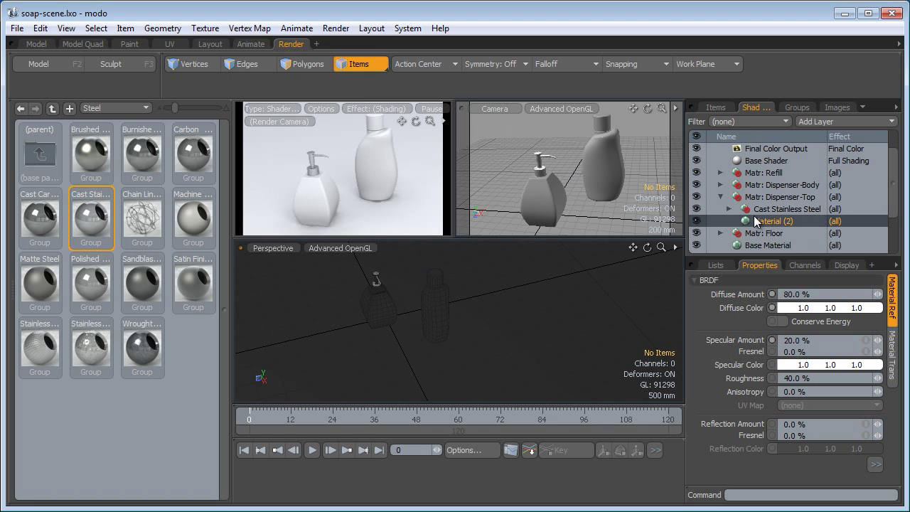
For the Dispenser-Top group's base material, set diffuse amount to 100%, enable Conserve Energy, and set reflection amount to 5%
left_click(790, 293)
type("100")
key("Tab")
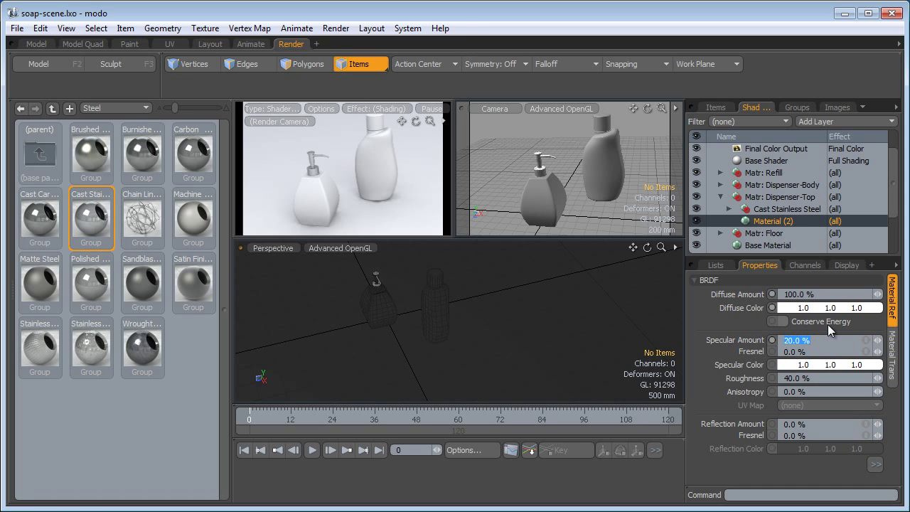
left_click(783, 320)
left_click(821, 424)
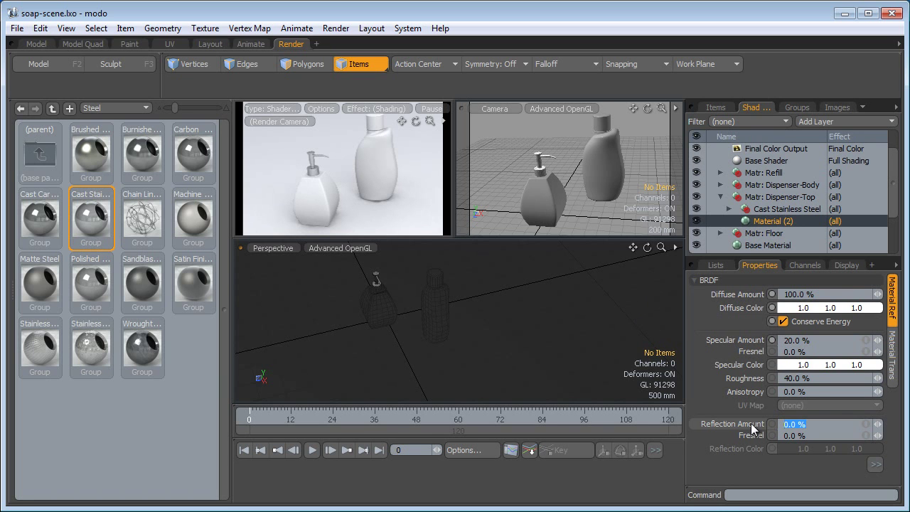
type("5")
key("Tab")
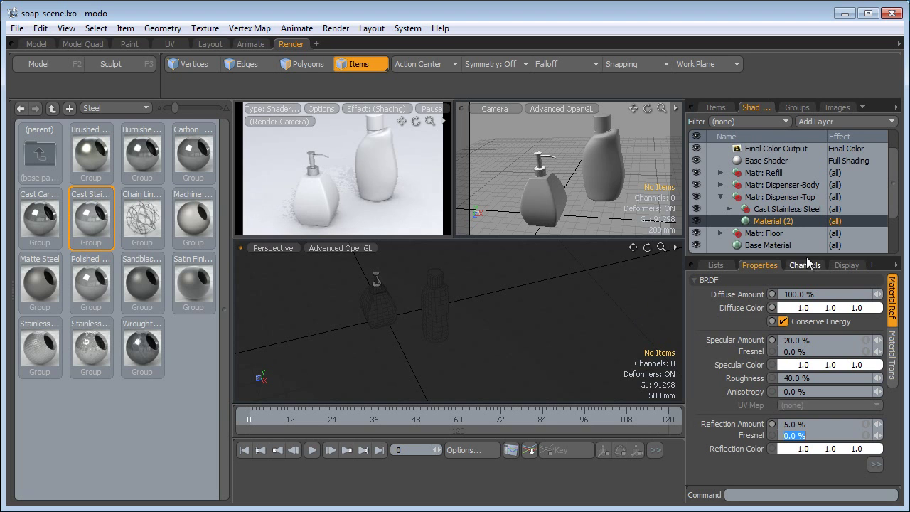
left_click(720, 197)
Set the Floor group's material reflection amount to 2%
left_click(720, 209)
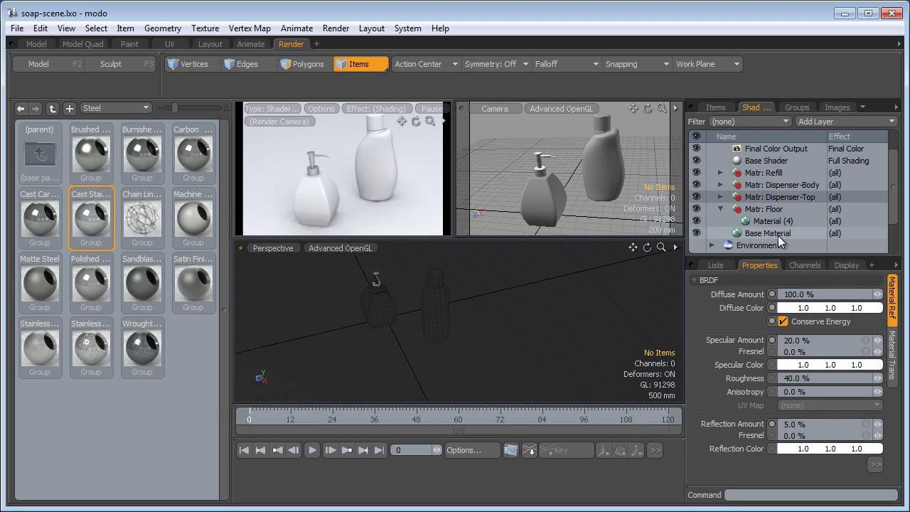
left_click(771, 221)
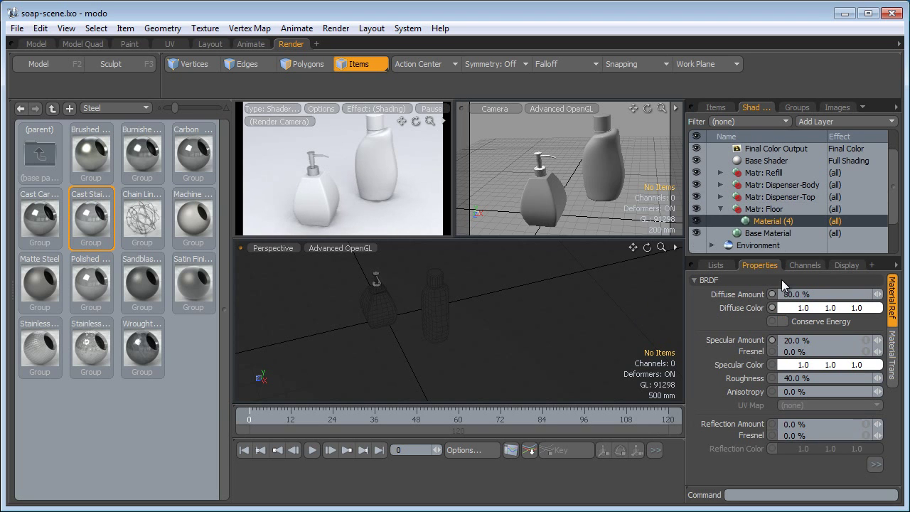
left_click(818, 425)
type("2")
key("Tab")
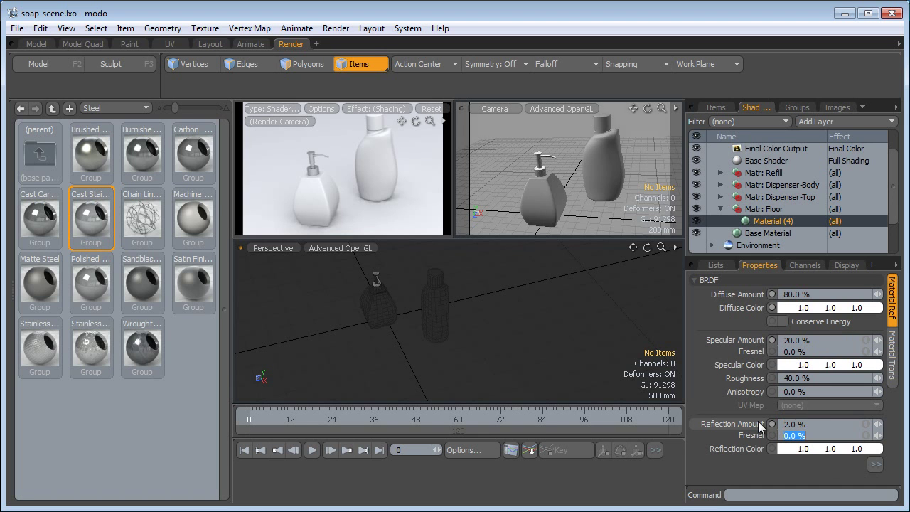
left_click(720, 208)
Set the Refill group's material diffuse amount to 100% and enable Conserve Energy
scroll(893, 209, "up", 1)
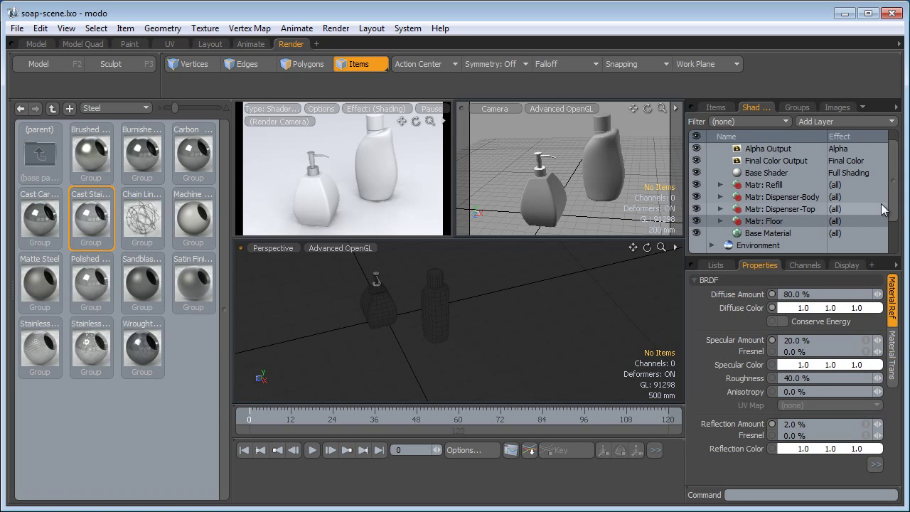
left_click(769, 186)
left_click(720, 184)
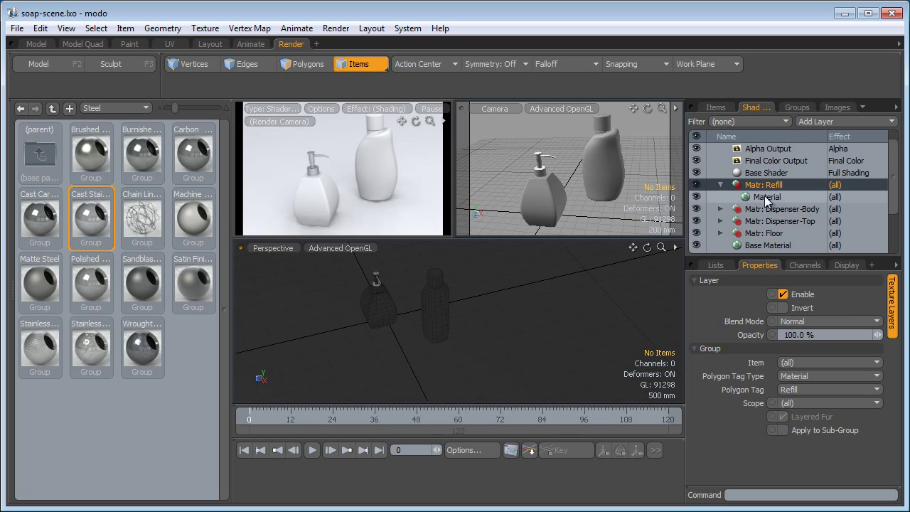
left_click(767, 197)
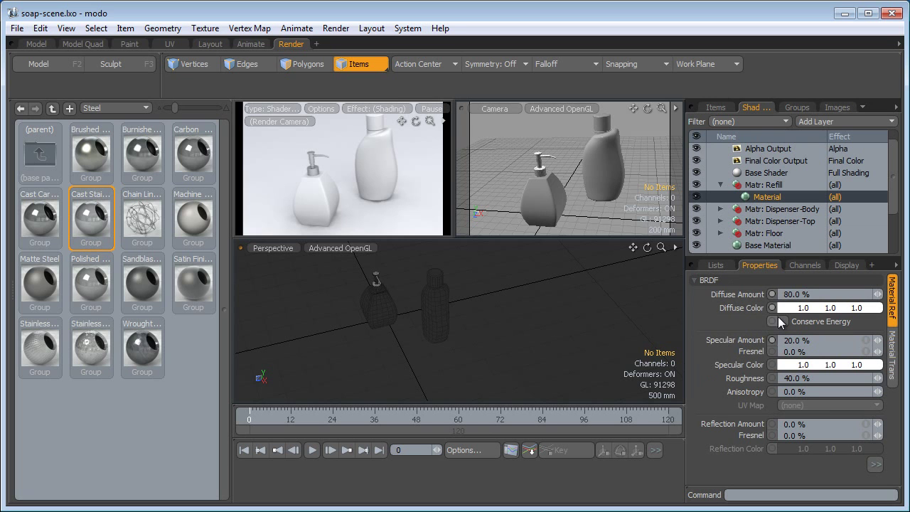
left_click(810, 294)
type("1")
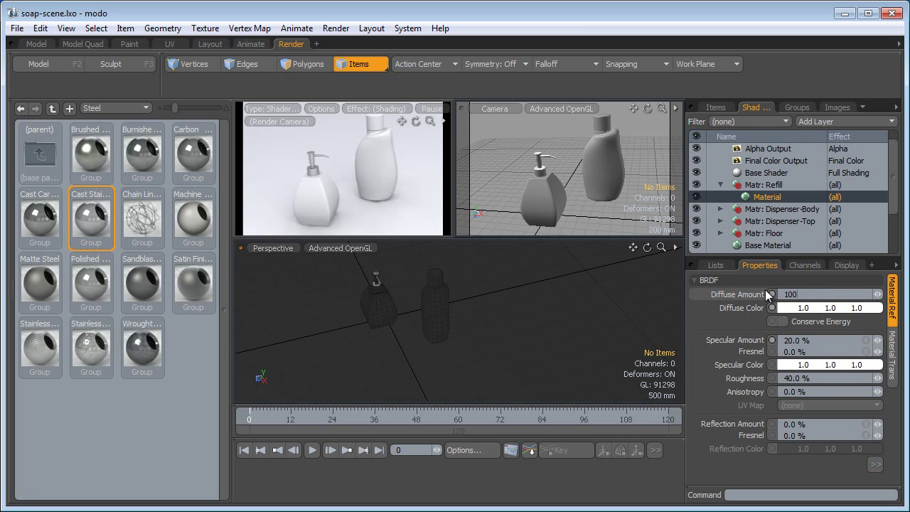
type("00")
key("Tab")
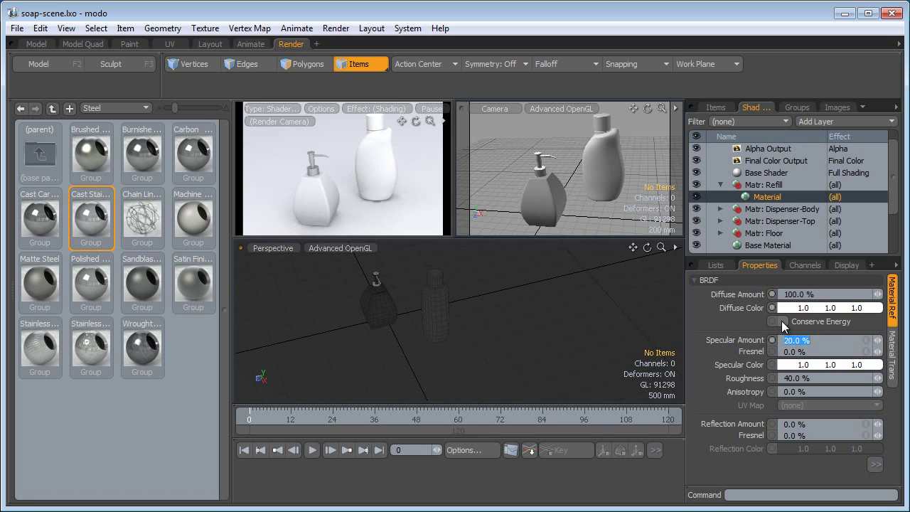
left_click(782, 321)
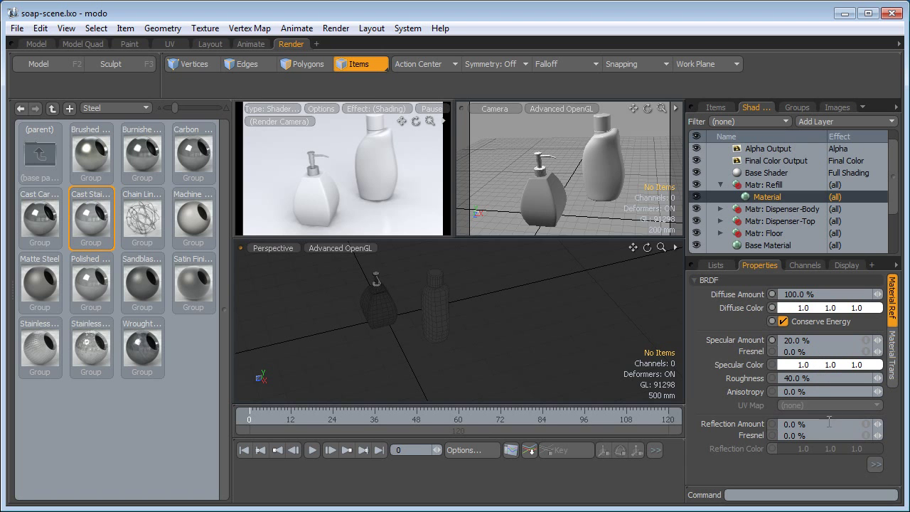
Set the Refill material's reflection amount to 5% and its specular amount to 10%
left_click(819, 424)
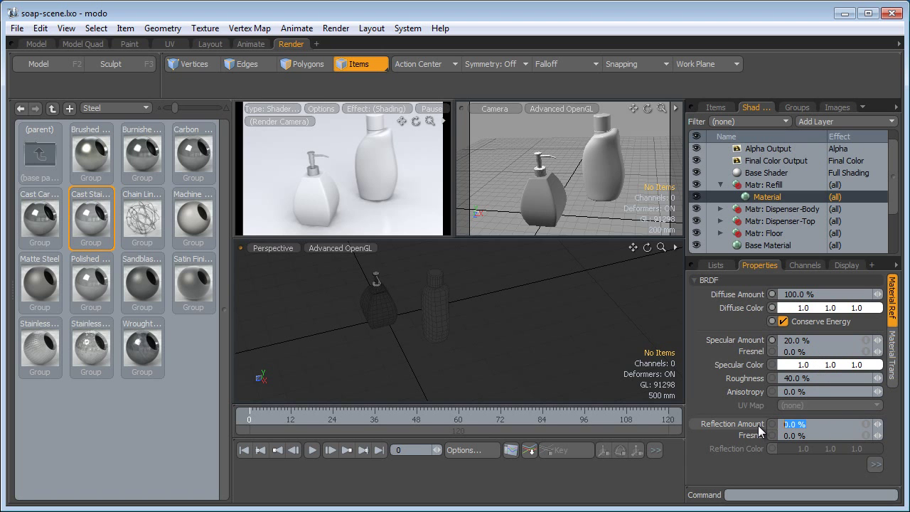
type("5")
key("Tab")
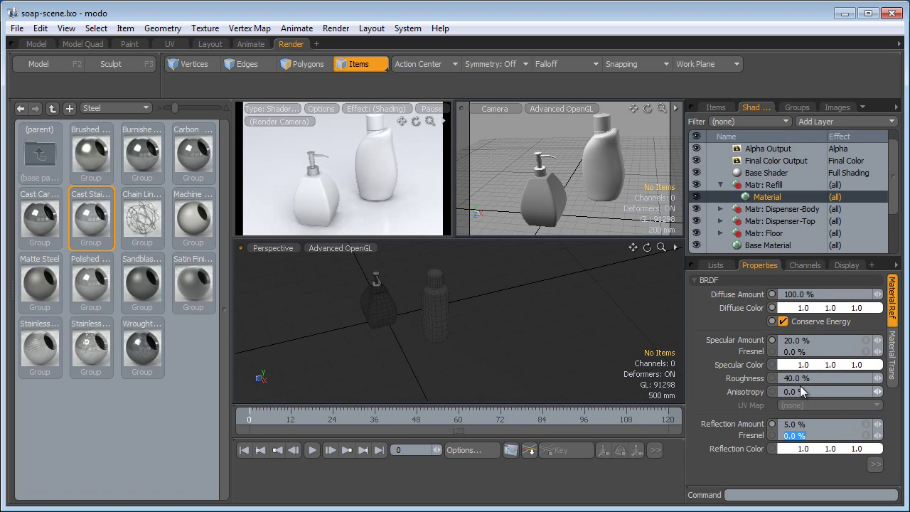
left_click(816, 344)
type("10")
key("Tab")
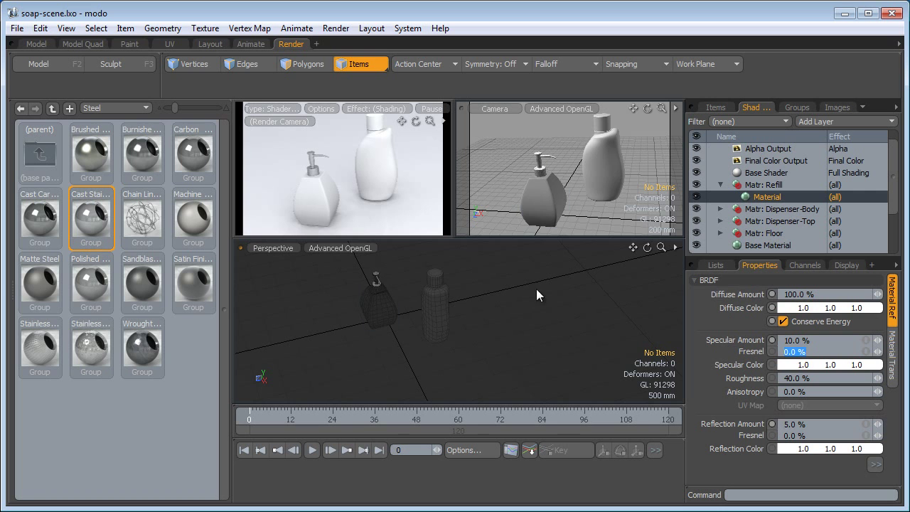
Select the label-area polygons on the front of the refill bottle and assign them a new material named Refill-Label
scroll(431, 323, "up", 3)
left_click_drag(460, 322, 488, 310, "alt")
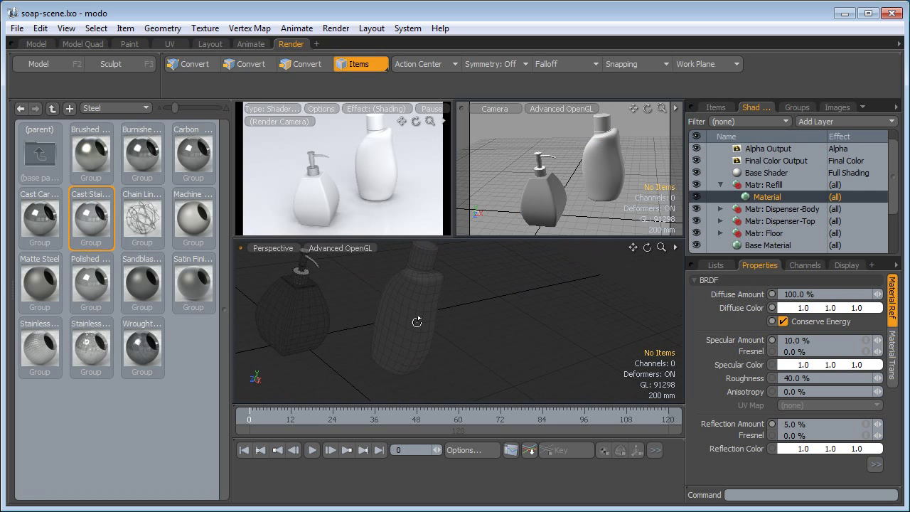
mouse_move(416, 322)
left_mouse_down("alt")
mouse_move(427, 290)
mouse_move(536, 308)
mouse_move(483, 307)
mouse_move(488, 301)
mouse_move(464, 318)
mouse_move(532, 319)
mouse_move(520, 302)
mouse_move(550, 334)
mouse_move(507, 324)
mouse_move(545, 315)
mouse_move(499, 308)
mouse_move(510, 285)
mouse_move(521, 292)
mouse_move(500, 382)
mouse_move(461, 370)
mouse_move(457, 321)
mouse_move(477, 280)
mouse_move(502, 317)
mouse_move(548, 301)
mouse_move(479, 283)
mouse_move(451, 344)
mouse_move(468, 313)
mouse_move(464, 344)
mouse_move(494, 311)
mouse_move(483, 356)
mouse_move(477, 324)
mouse_move(496, 333)
left_mouse_up("alt")
scroll(502, 319, "down", 2)
left_click(309, 64)
key("ctrl+z")
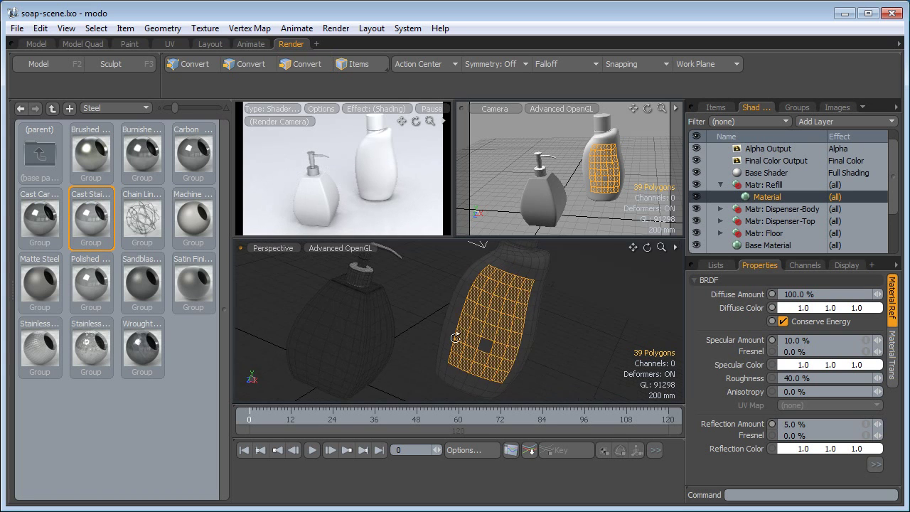
key("space")
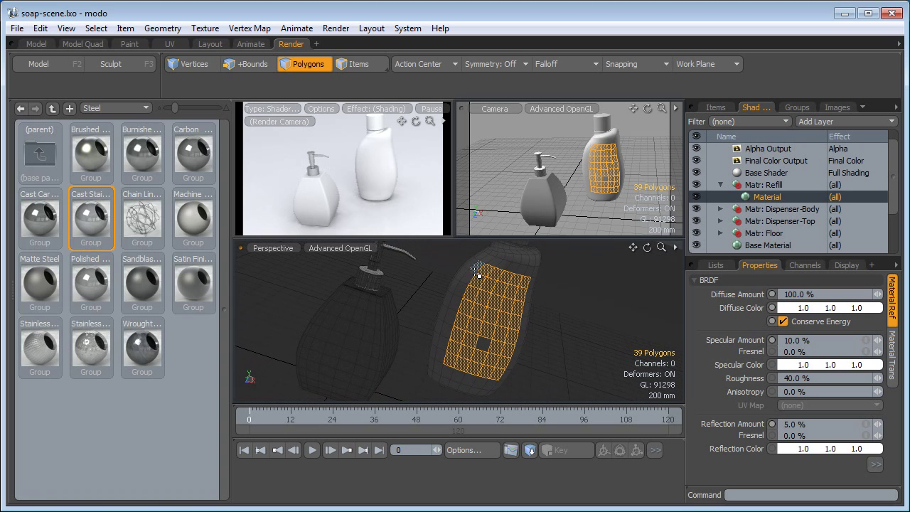
mouse_move(476, 271)
left_mouse_down("shift")
mouse_move(455, 323)
mouse_move(430, 347)
mouse_move(417, 344)
left_mouse_up("shift")
left_click(488, 346, "shift")
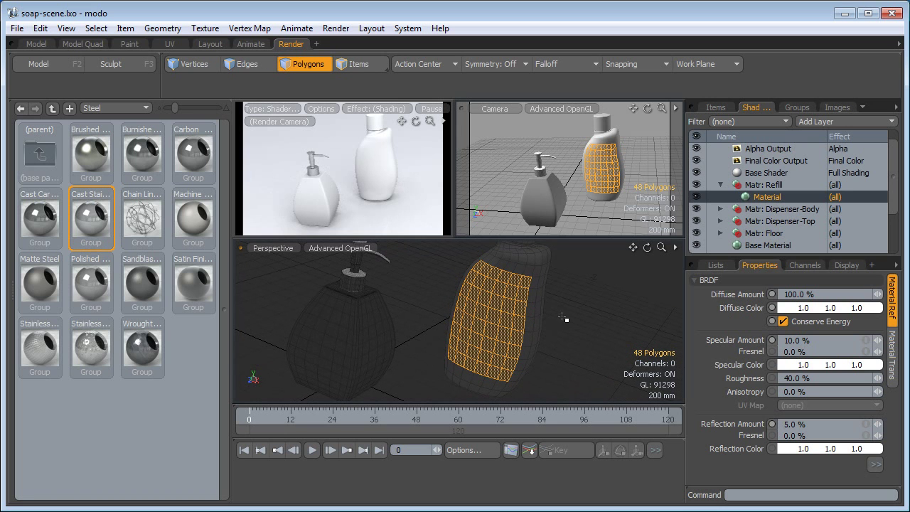
key("m")
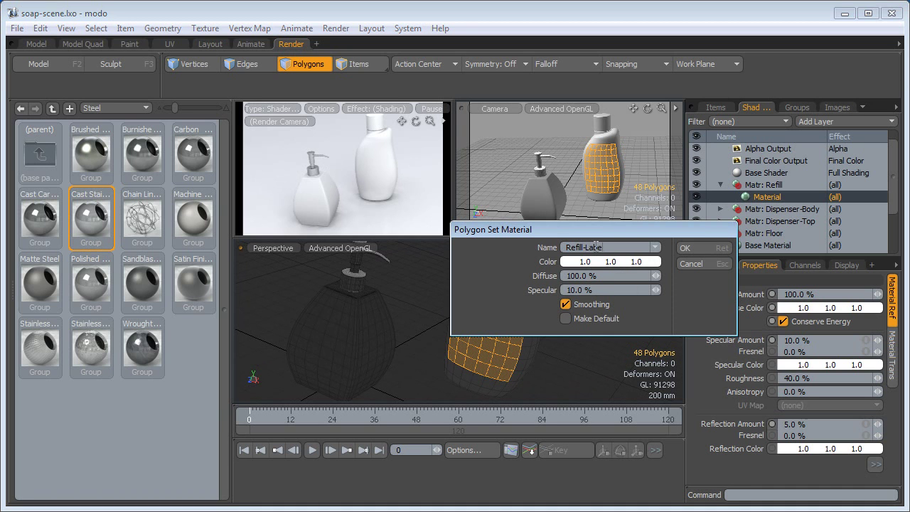
key("Return")
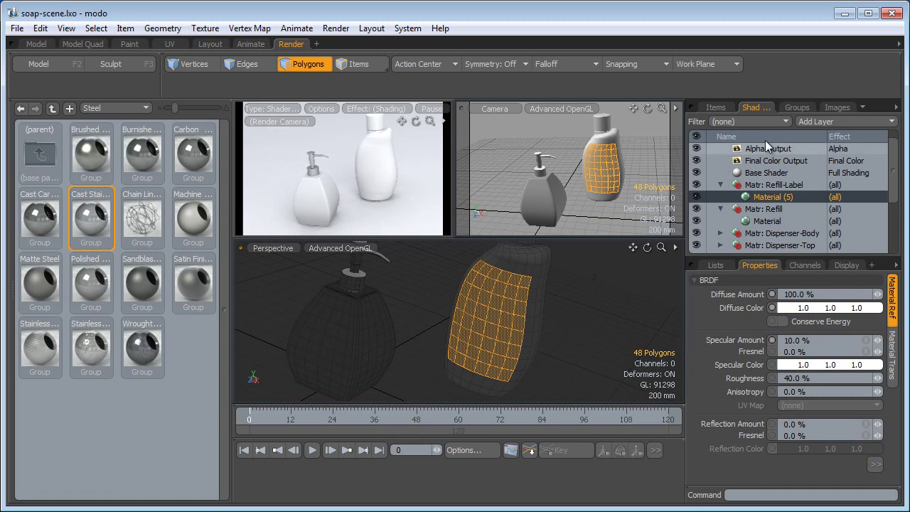
Load the SoapSelin image from the Product Shot folder into the scene's images
left_click(837, 107)
scroll(842, 205, "down", 1)
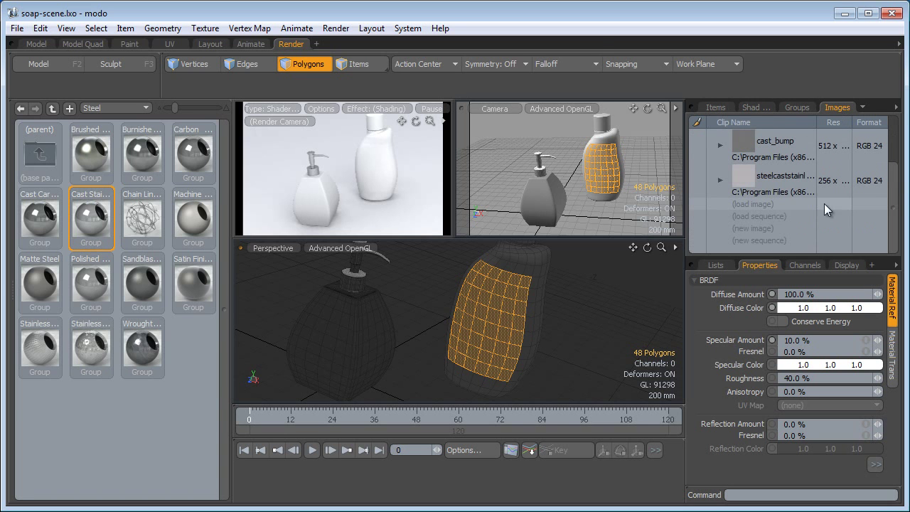
left_click(769, 203)
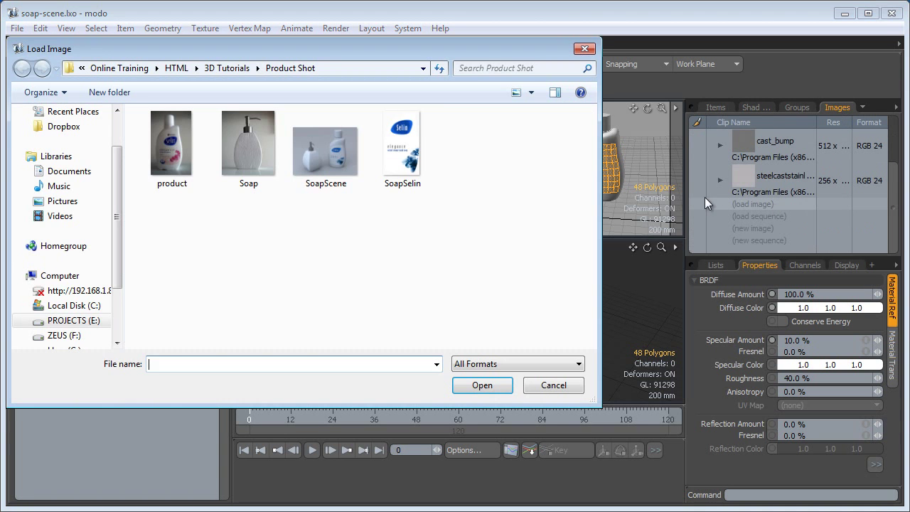
left_click(419, 160)
double_click(419, 161)
Add an image map layer using SoapSelin to the Refill-Label group and clear the polygon selection
left_click(754, 107)
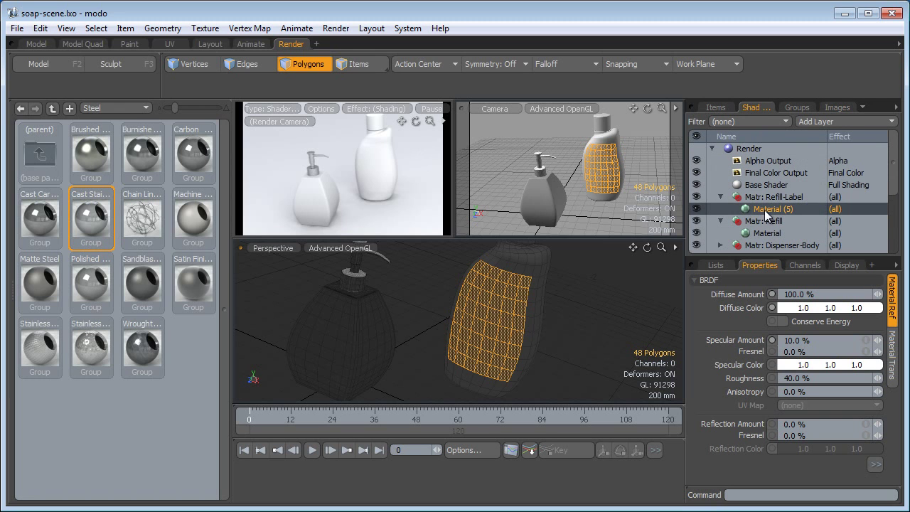
left_click(832, 121)
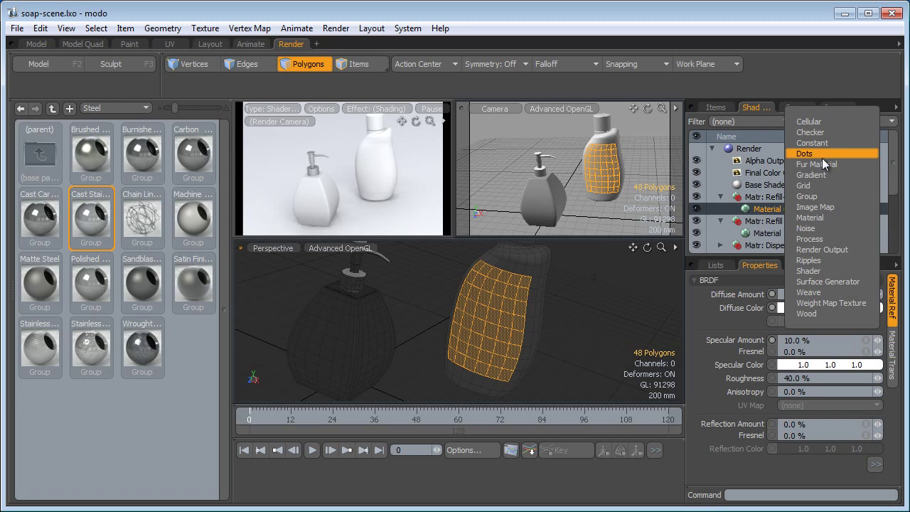
left_click(825, 206)
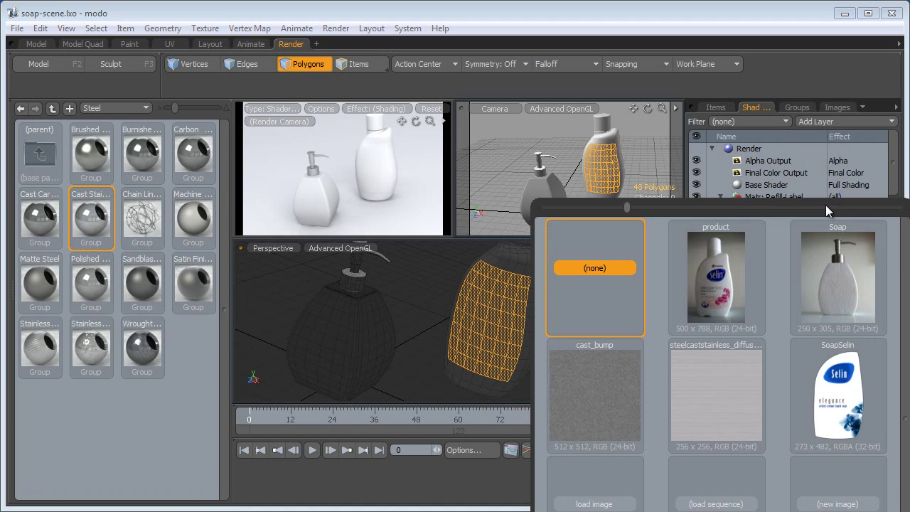
left_click(846, 383)
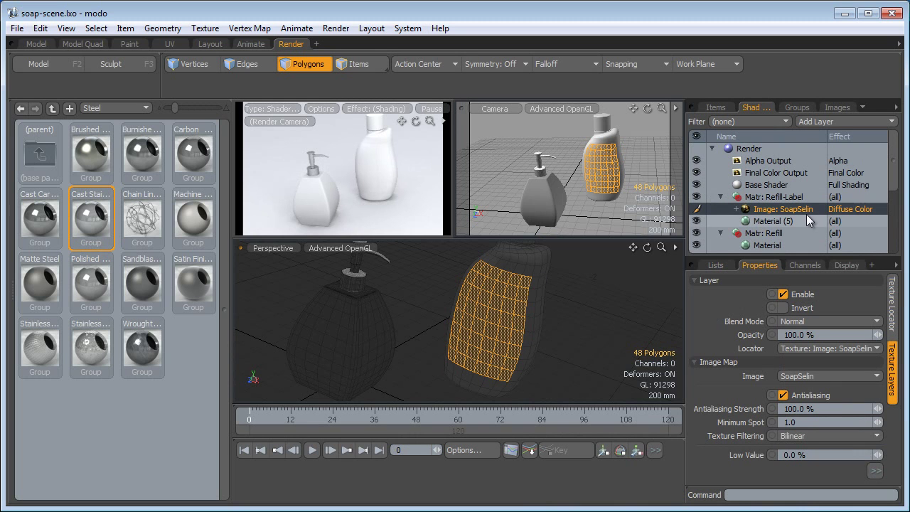
left_click(614, 305)
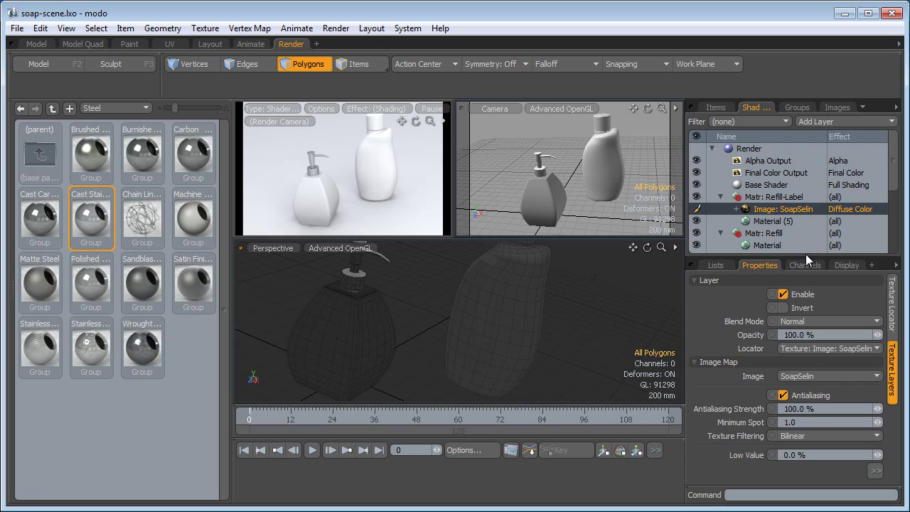
left_click_drag(806, 239, 805, 186)
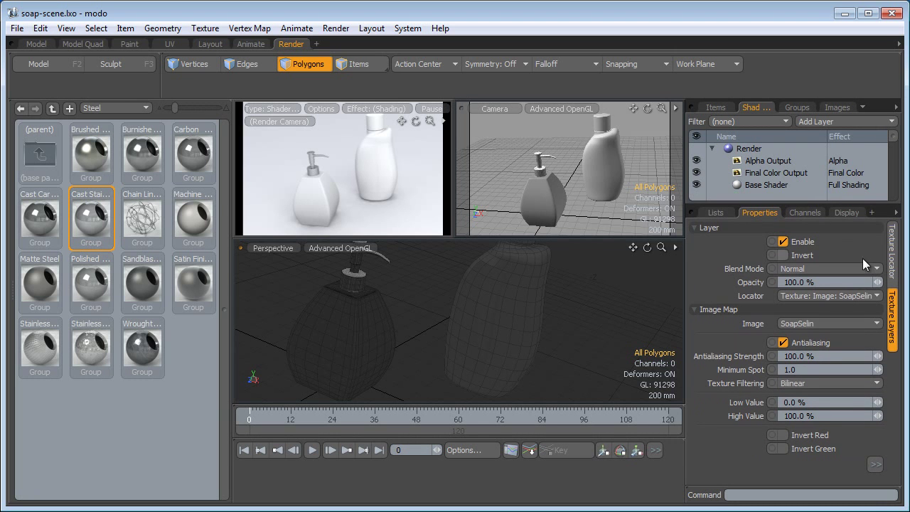
Set the SoapSelin texture's projection type to Planar and auto-size it to the refill bottle's label area
left_click(893, 252)
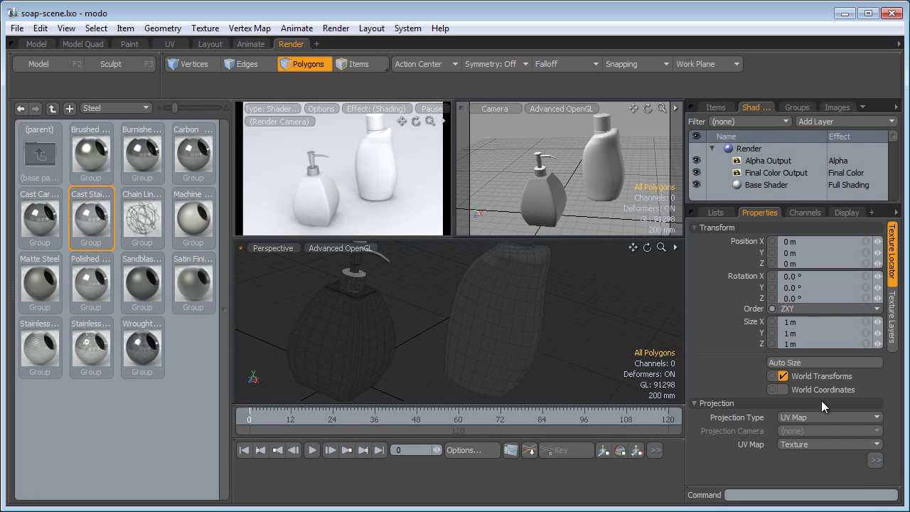
left_click(803, 418)
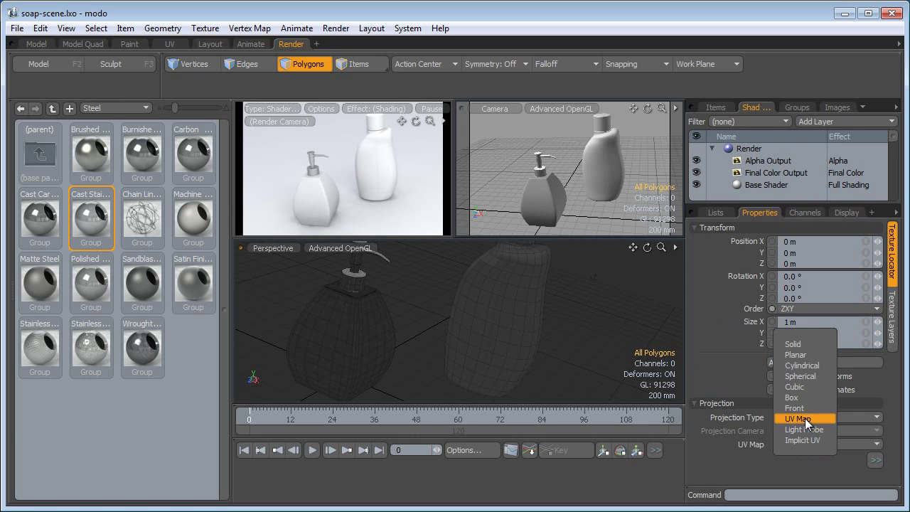
left_click(808, 358)
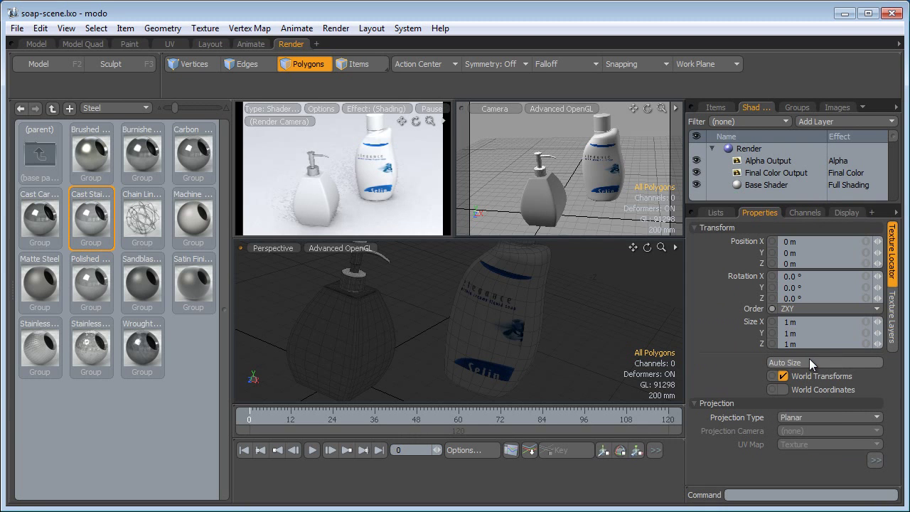
left_click(823, 363)
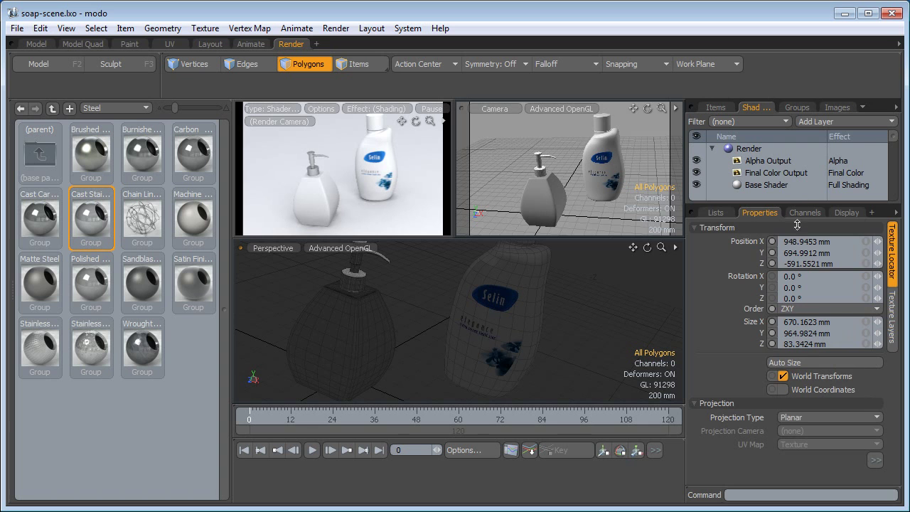
Copy the Refill-Label group's material and paste its settings onto the Refill group's material
left_click_drag(797, 233, 796, 263)
left_click(774, 221)
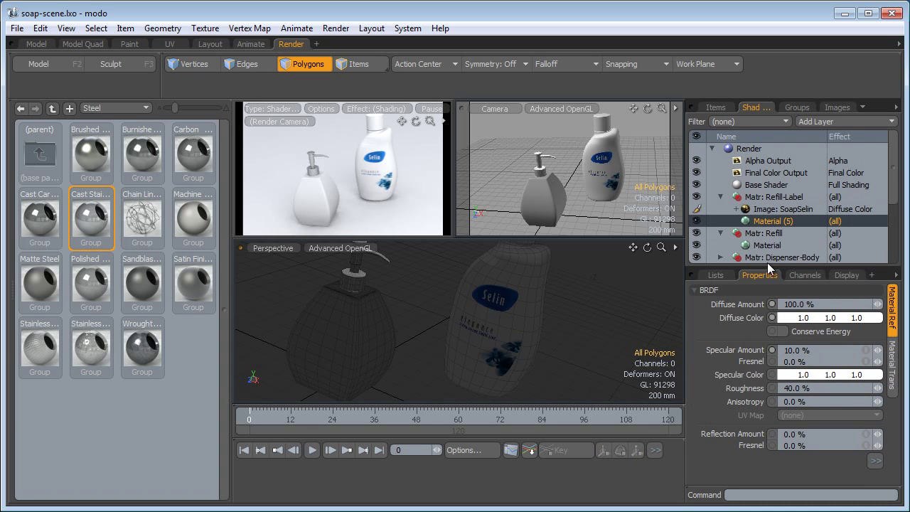
left_click(720, 197)
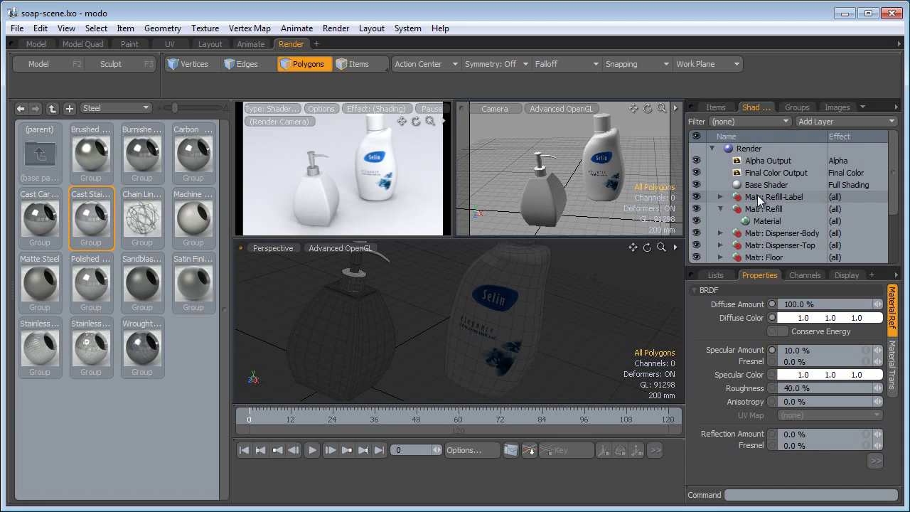
left_click(720, 196)
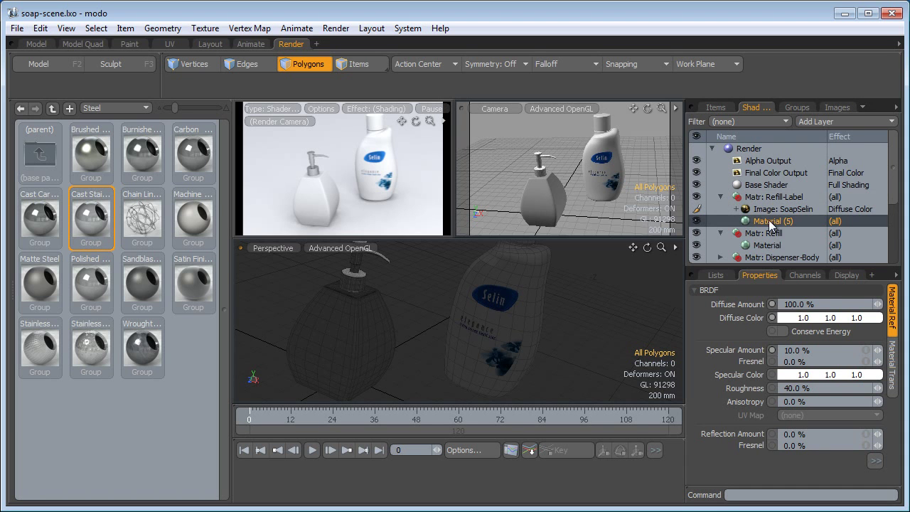
right_click(768, 219)
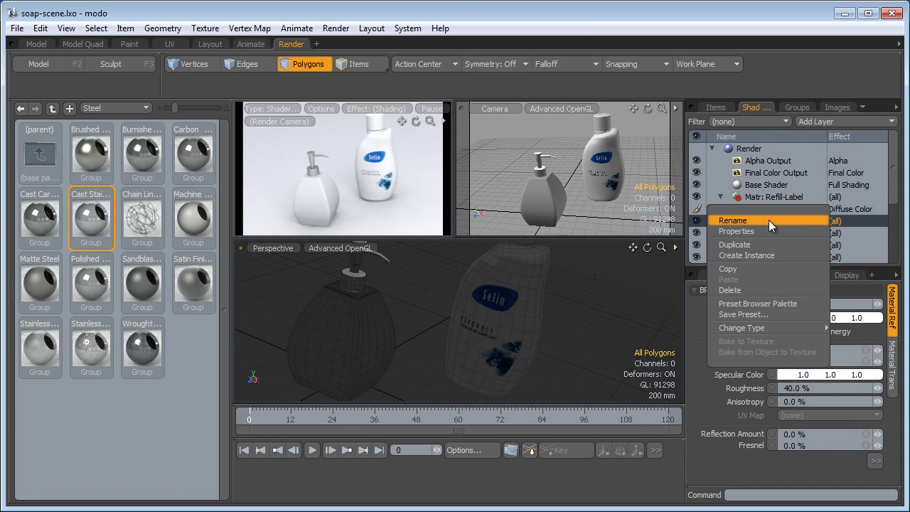
left_click(744, 268)
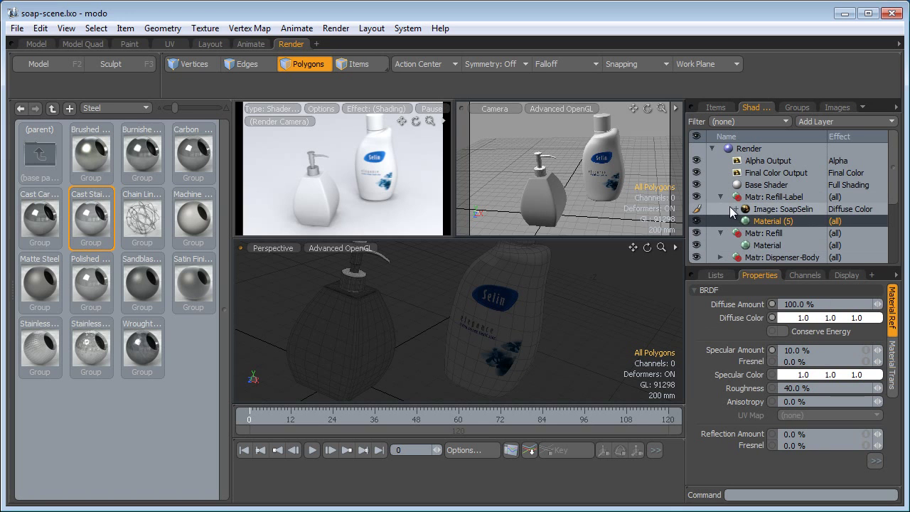
left_click(728, 199)
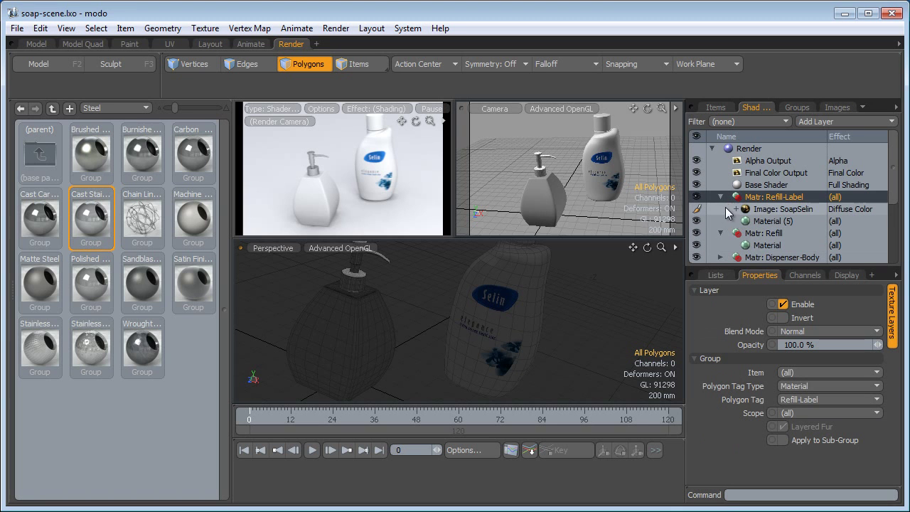
left_click(765, 244)
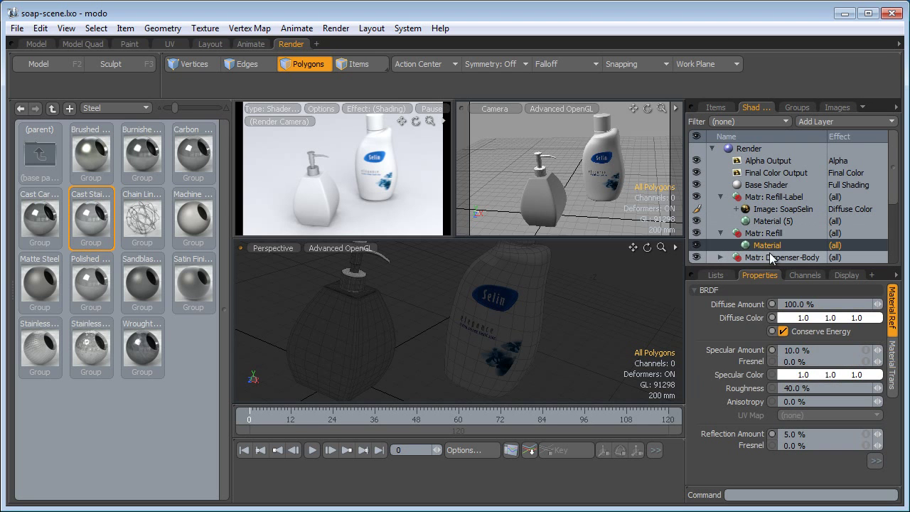
right_click(766, 244)
left_click(765, 305)
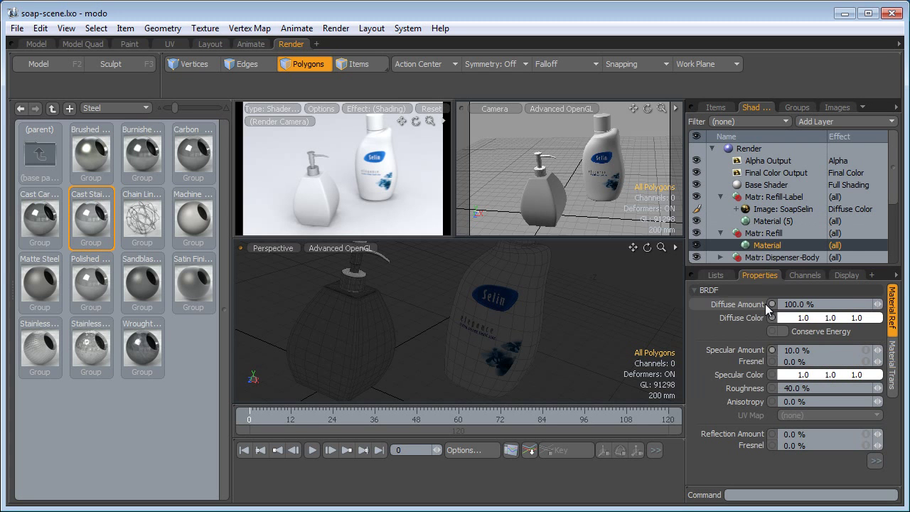
left_click(719, 233)
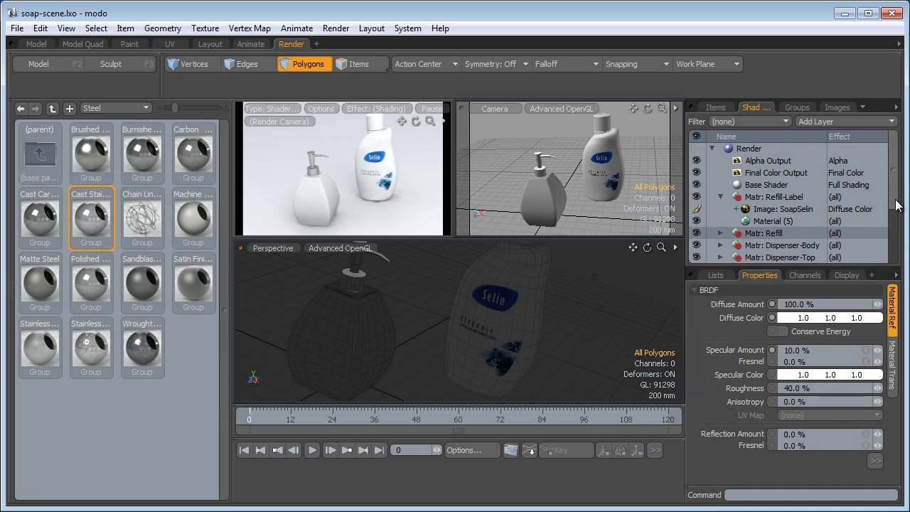
Render the current frame to review the label on the refill bottle, and close the render window
left_click(775, 209)
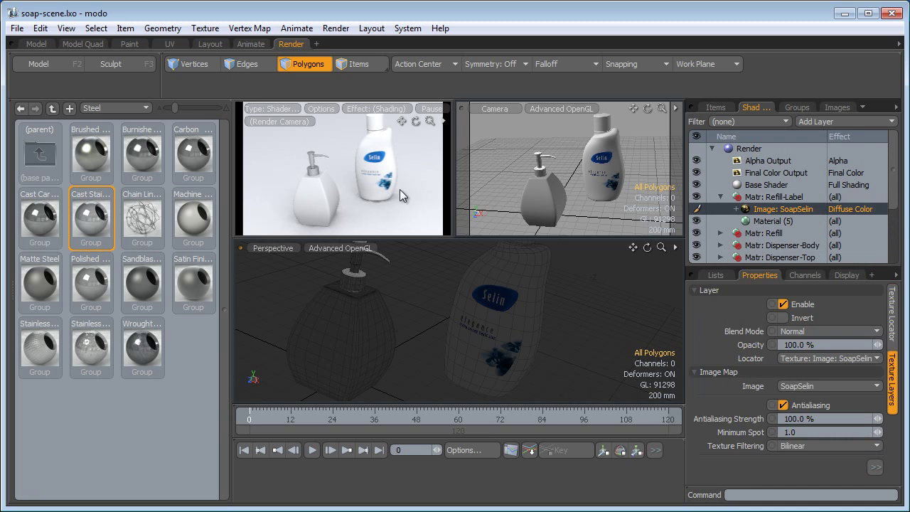
left_click(336, 28)
left_click(353, 41)
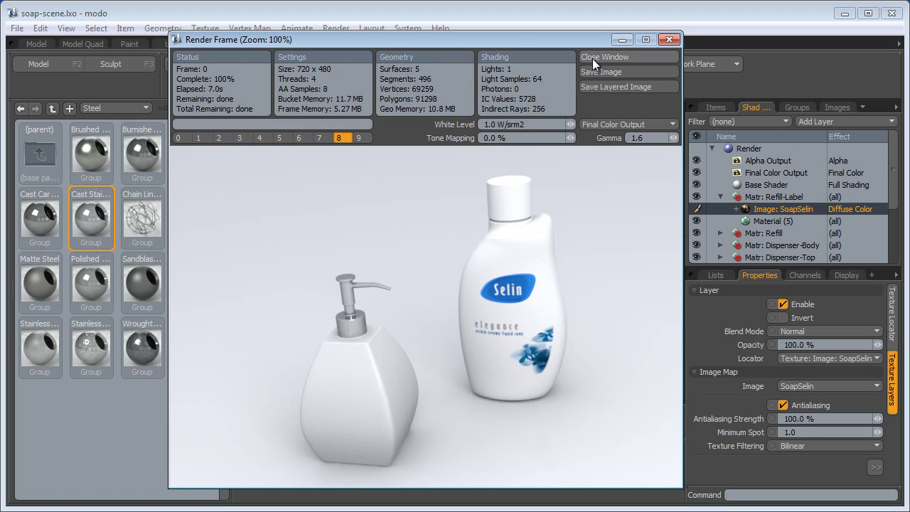
left_click(629, 57)
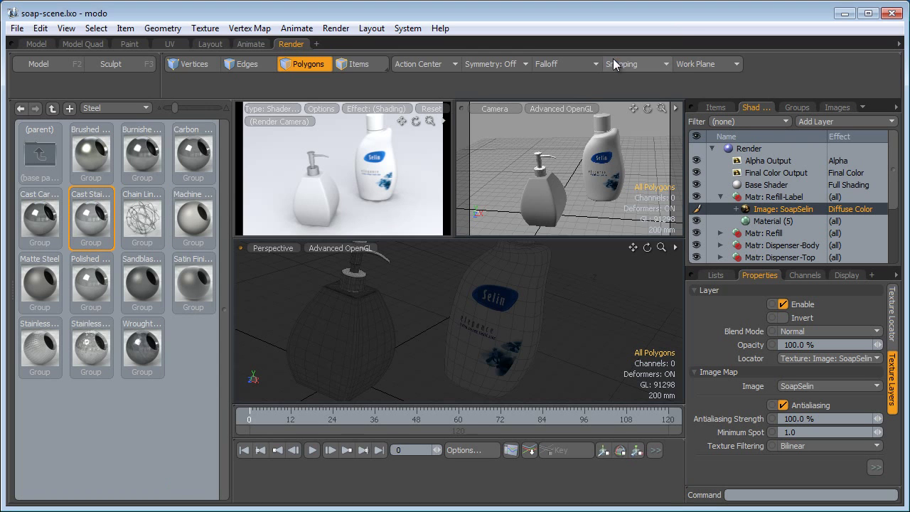
Move the area light farther from the bottles, to about X 8.38 m, Y 9.18 m, Z 10.64 m
scroll(757, 217, "down", 1)
scroll(758, 216, "down", 1)
left_click(754, 233)
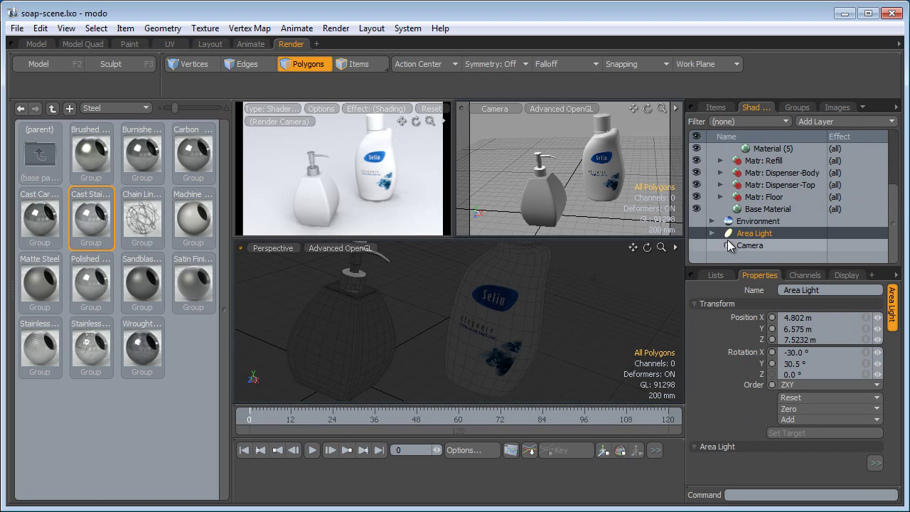
left_click(343, 67)
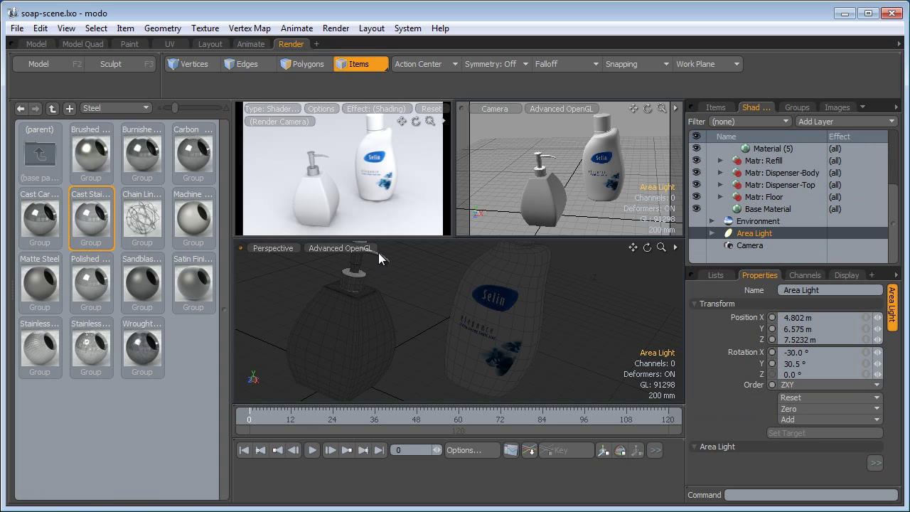
left_click_drag(401, 339, 298, 339, "ctrl+alt")
left_click_drag(444, 327, 368, 319, "ctrl+alt")
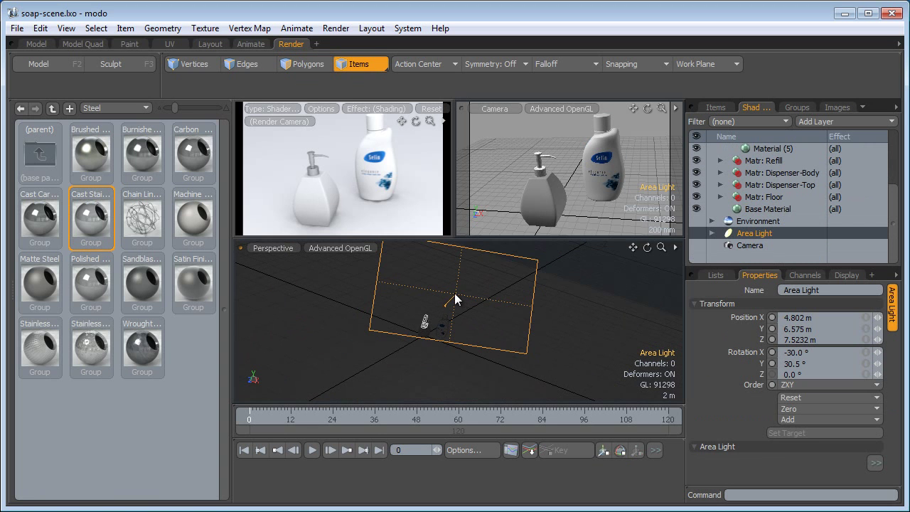
left_click_drag(510, 308, 390, 321, "alt")
key("y")
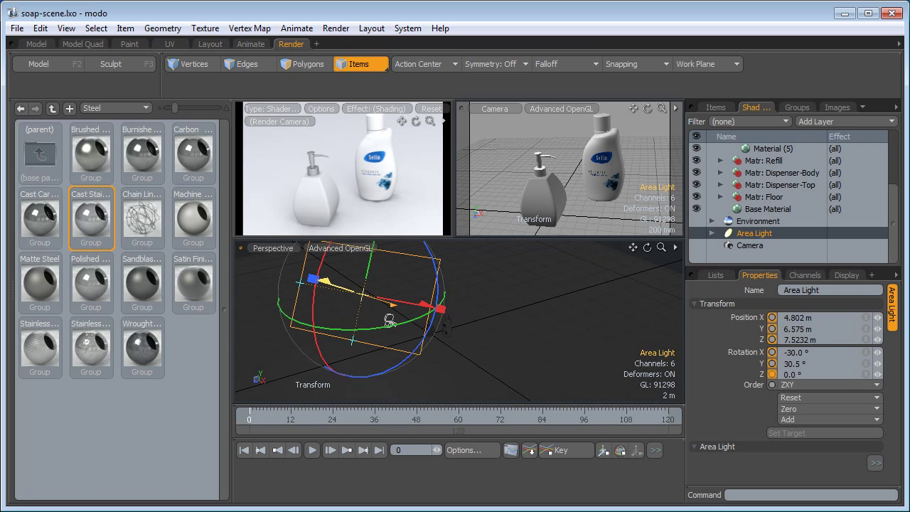
left_click_drag(287, 269, 322, 280)
key("space")
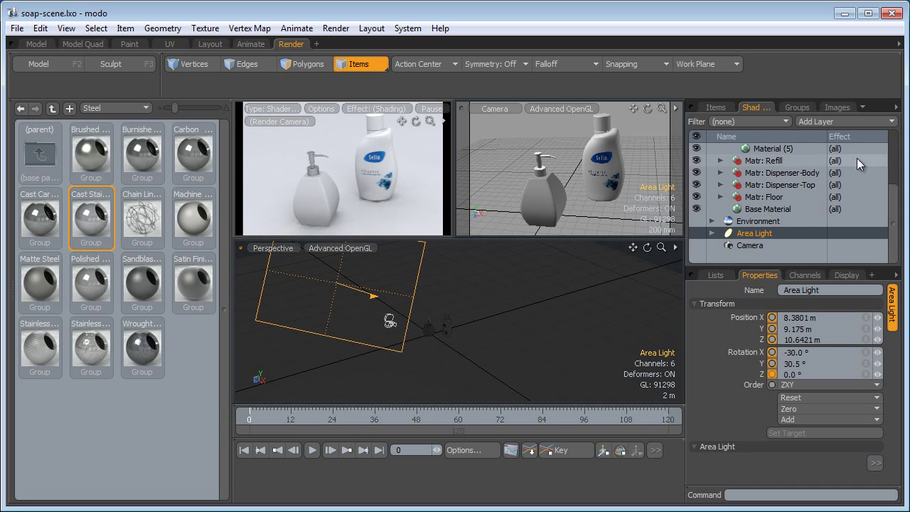
left_click(717, 162)
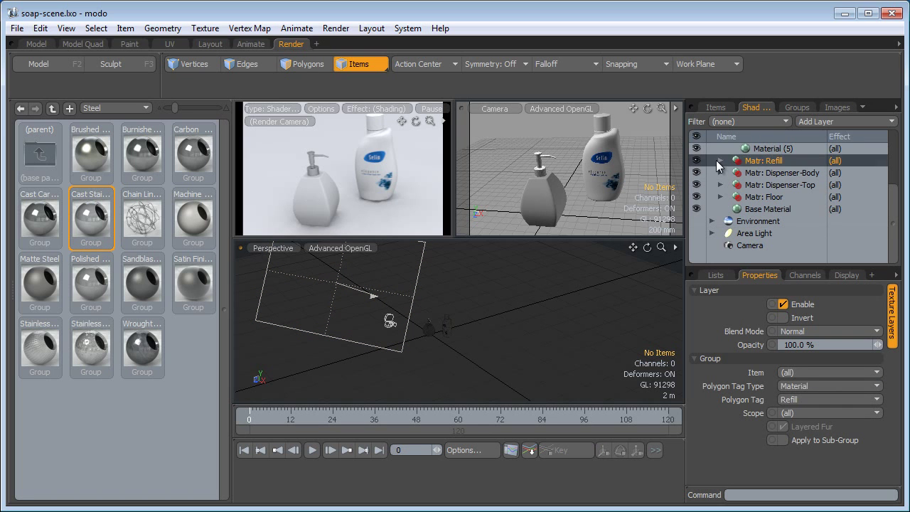
double_click(715, 160)
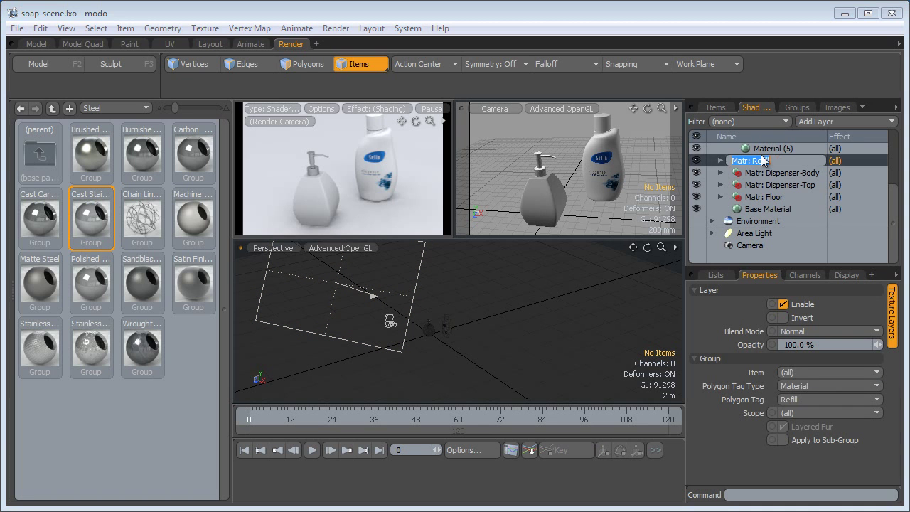
left_click(720, 161)
scroll(747, 179, "up", 2)
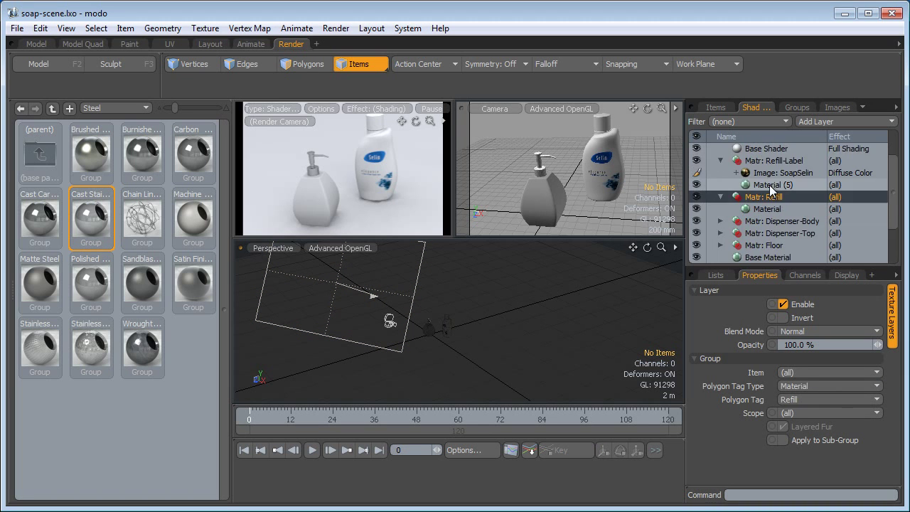
left_click(720, 197)
left_click(765, 159)
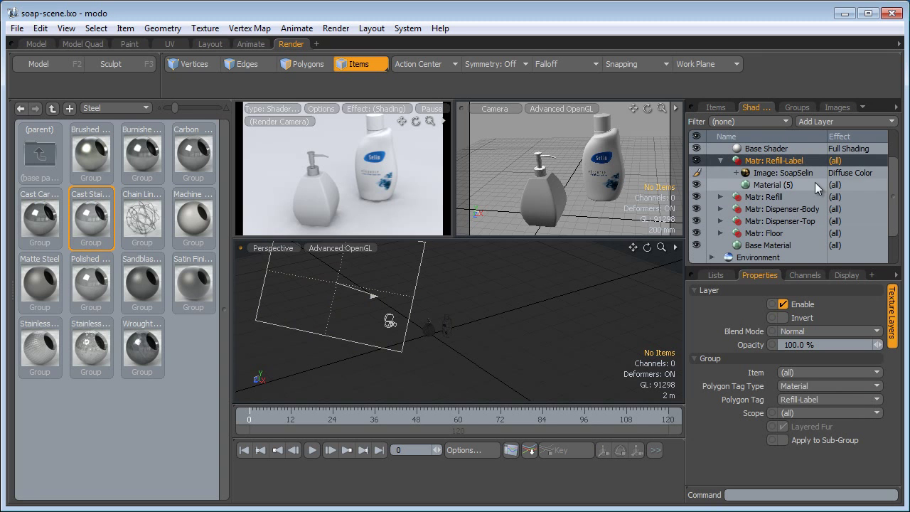
Render the frame again to check the lighting from the repositioned area light, and close the render window
left_click(335, 29)
left_click(350, 40)
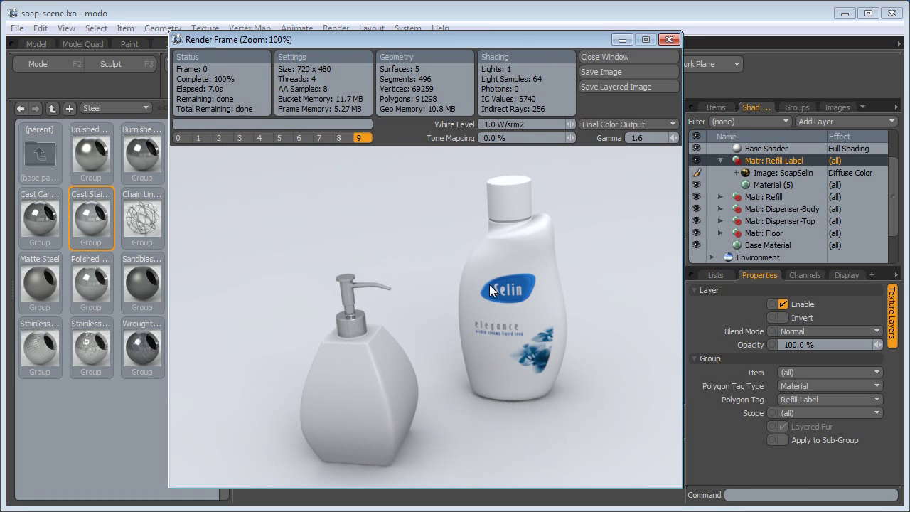
left_click(600, 57)
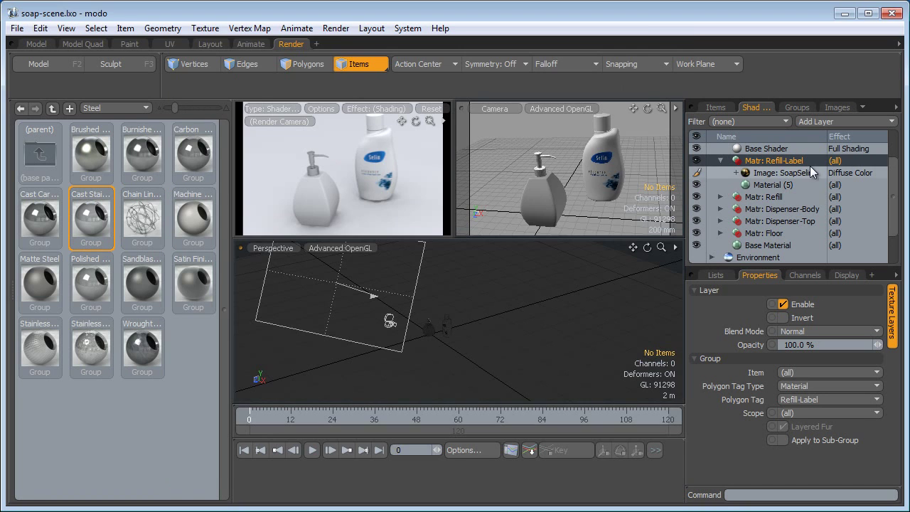
Examine the SoapSelin image layer's alpha channel options and keep the Use option
left_click(783, 172)
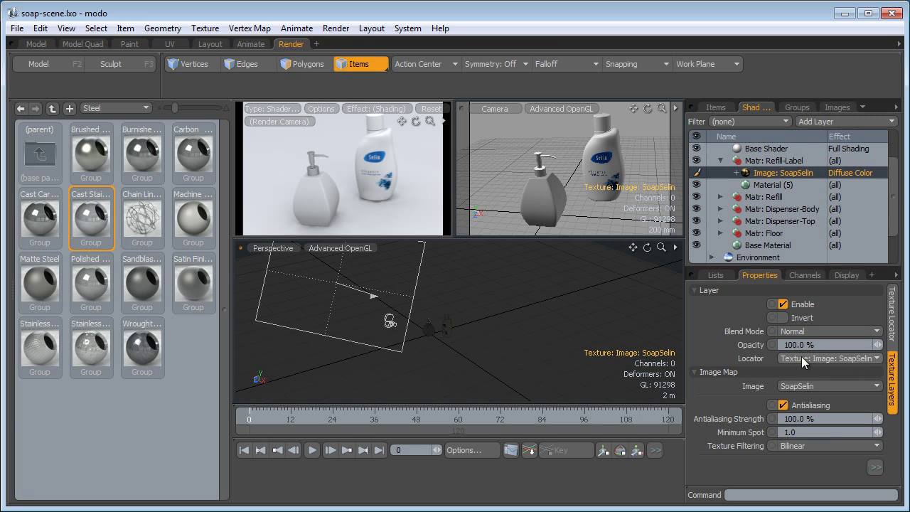
left_click_drag(785, 268, 785, 184)
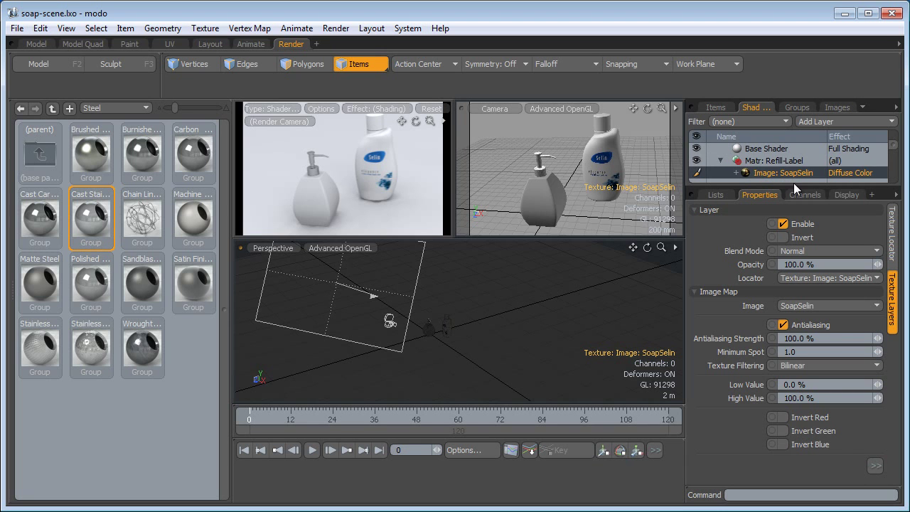
left_click_drag(791, 181, 790, 156)
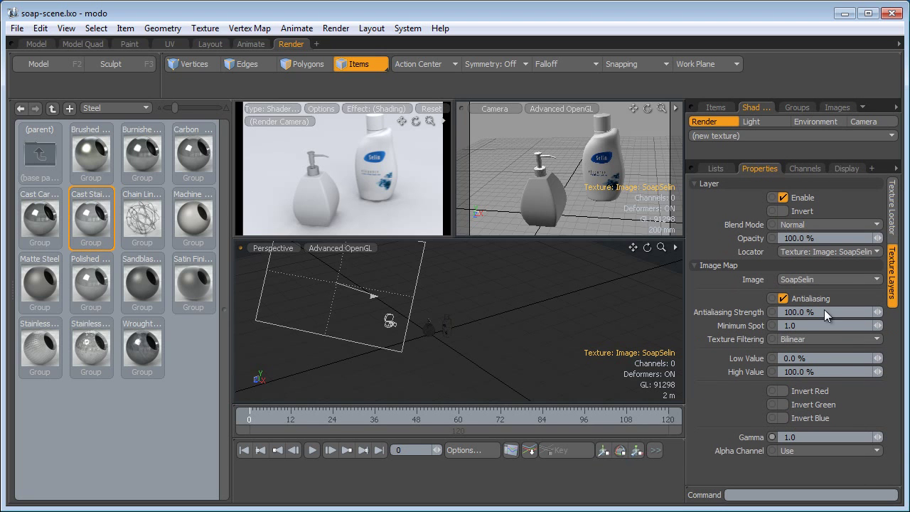
left_click(800, 449)
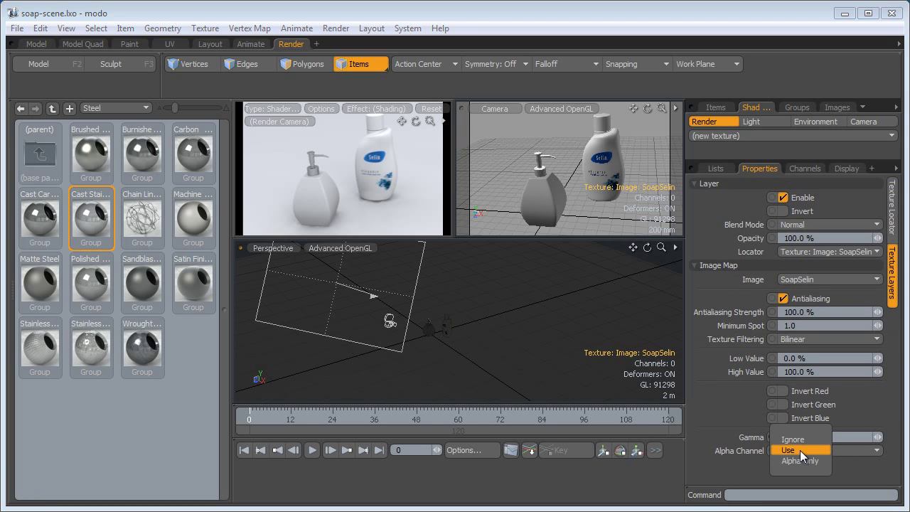
left_click(799, 450)
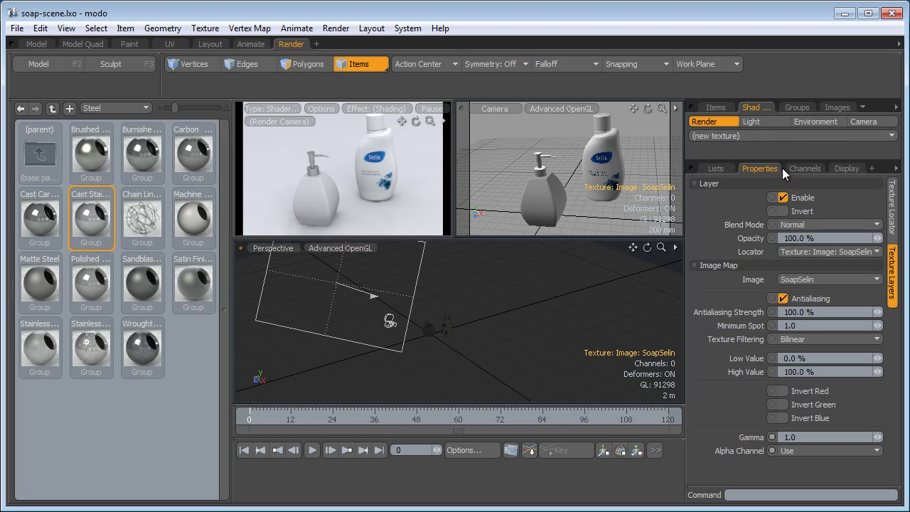
Duplicate the SoapSelin image layer within the Refill-Label group
left_click_drag(781, 161, 781, 294)
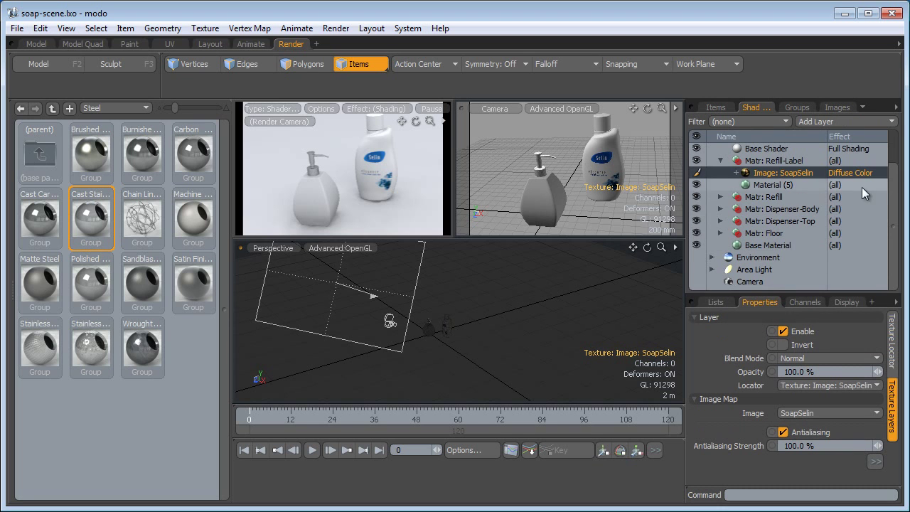
right_click(808, 170)
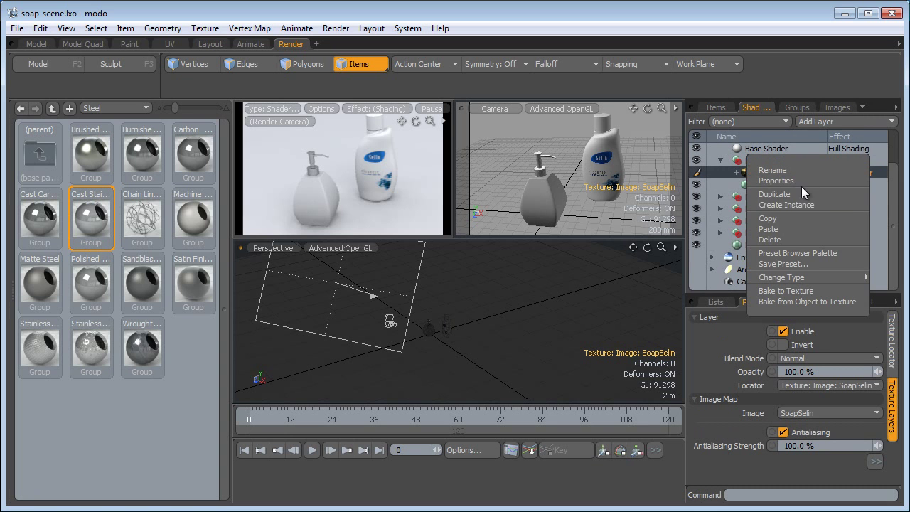
left_click(792, 193)
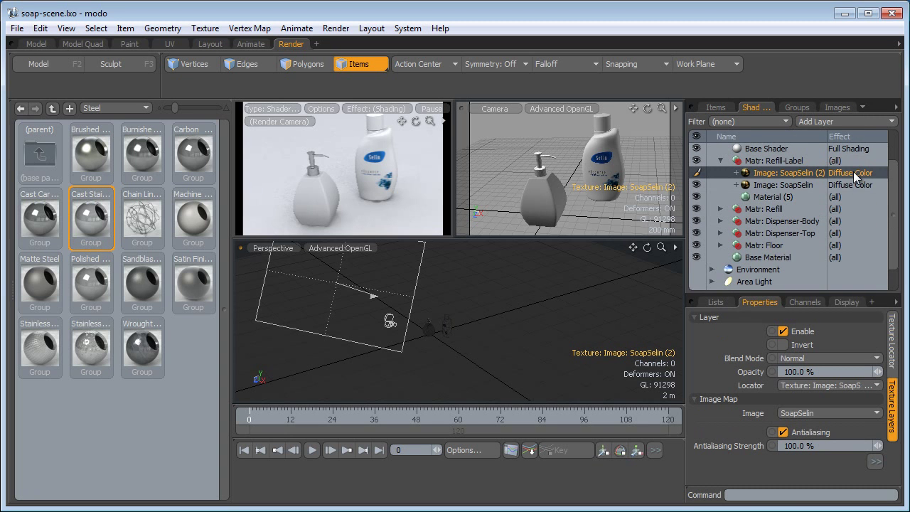
Set the duplicated SoapSelin image layer's effect to Layer Mask and its alpha channel to Alpha Only
left_click(853, 171)
left_click(837, 406)
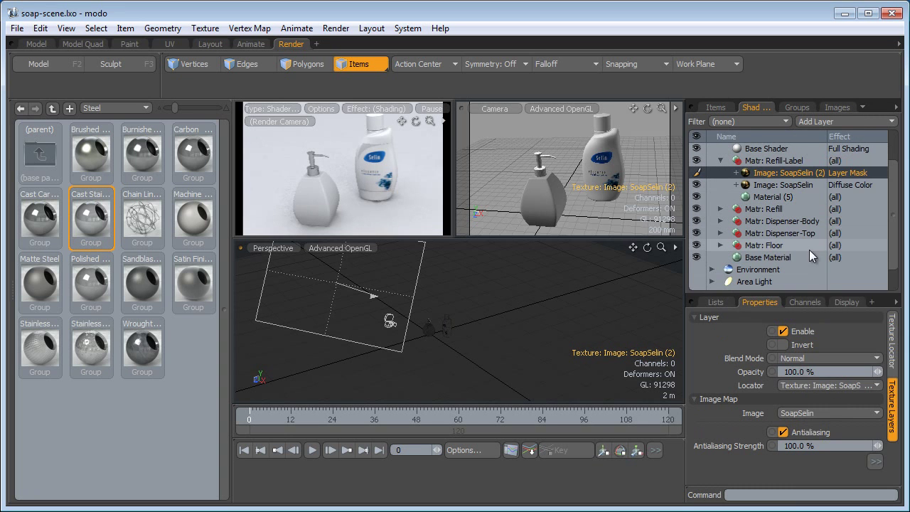
left_click_drag(785, 297, 789, 188)
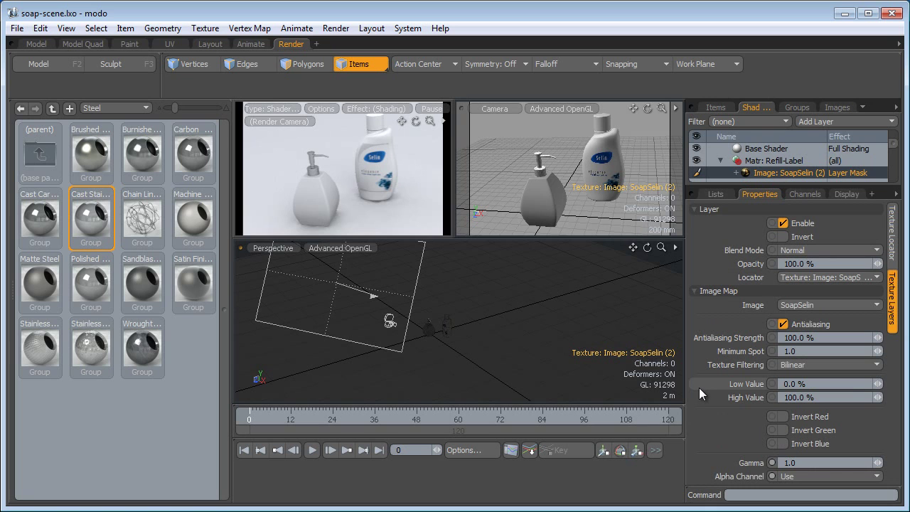
left_click(810, 473)
left_click(810, 485)
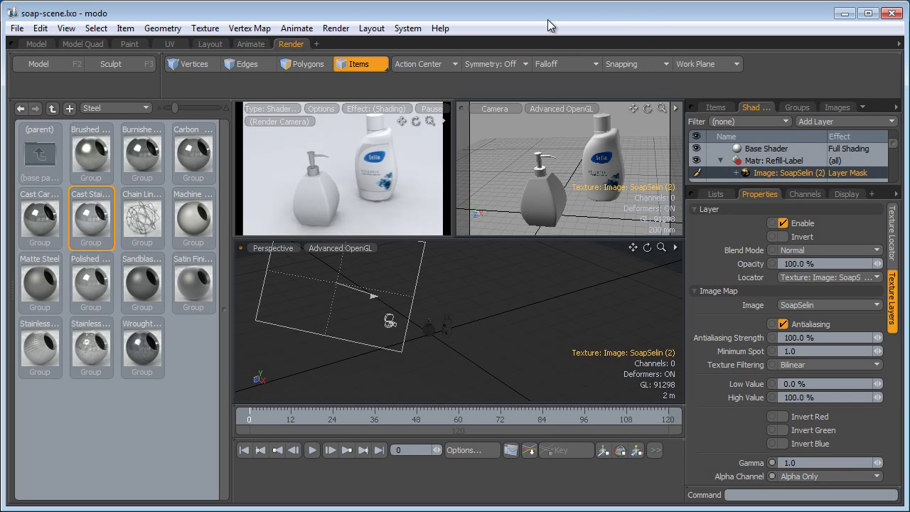
Render the frame to check how the layer mask affects the refill bottle's label, and close the render window
left_click(335, 28)
left_click(348, 42)
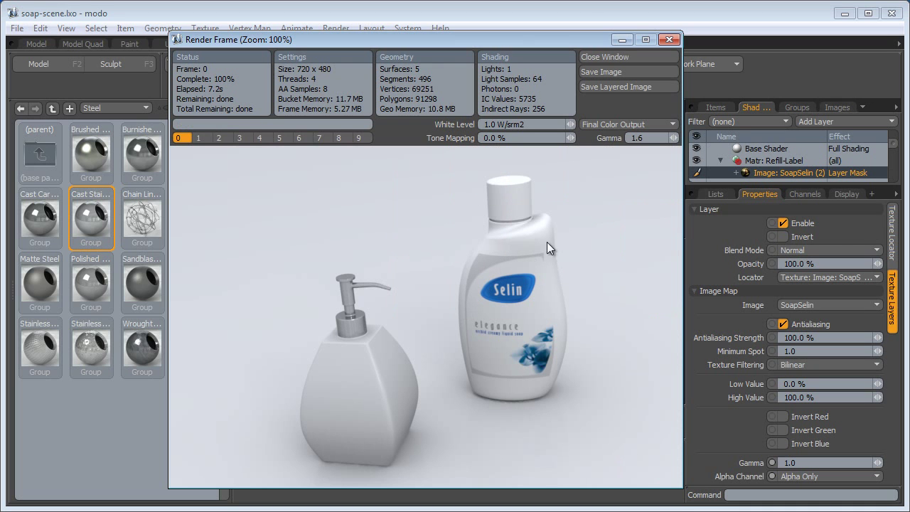
left_click(599, 59)
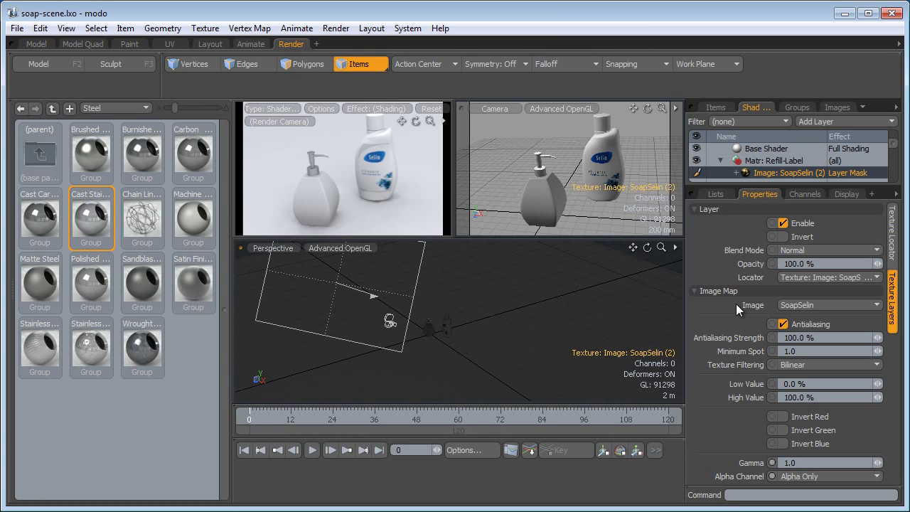
Invert the SoapSelin mask layer, render the frame again to check the label, and close the render window
left_click(782, 235)
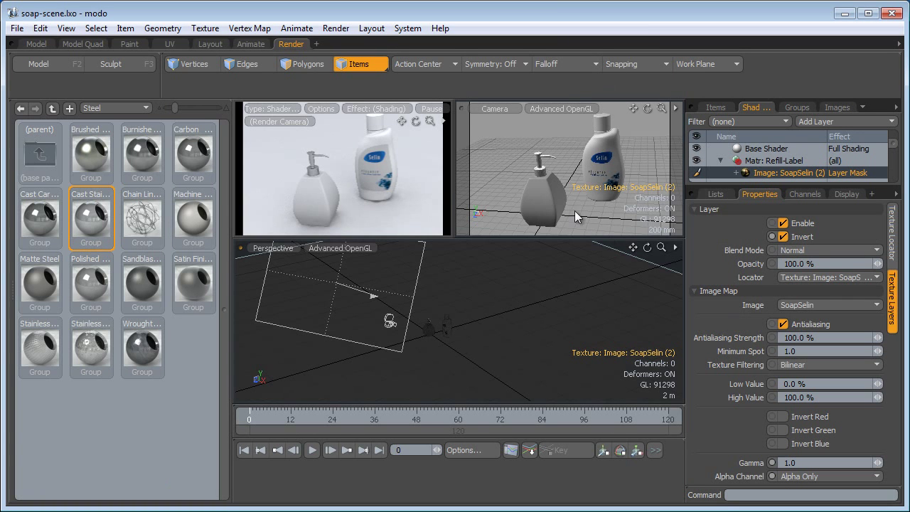
left_click(340, 30)
left_click(352, 43)
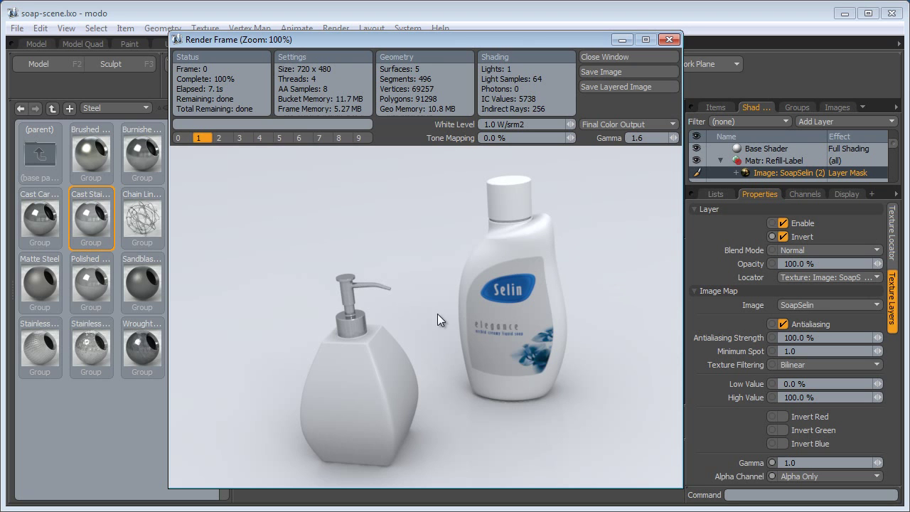
left_click(631, 57)
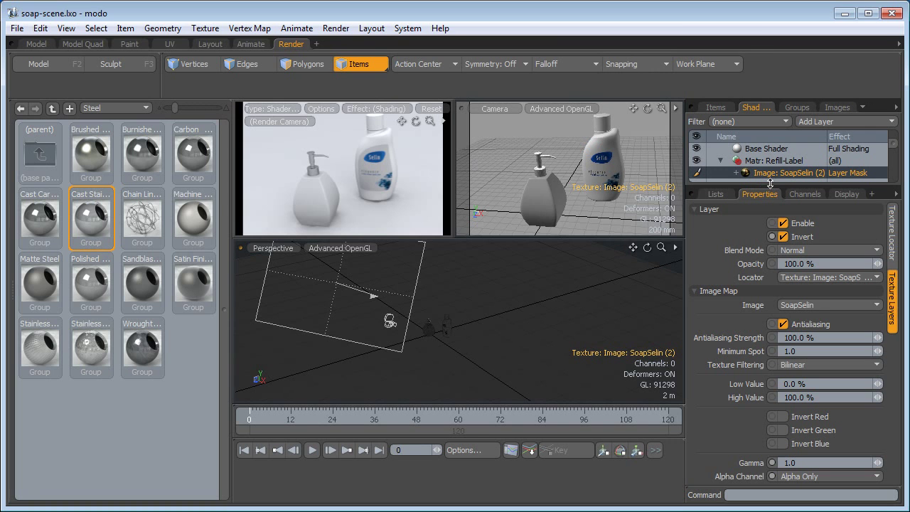
Set the colour of the area light's Light Material to a pale blue, RGB 206, 217, 255
left_click_drag(769, 184, 774, 287)
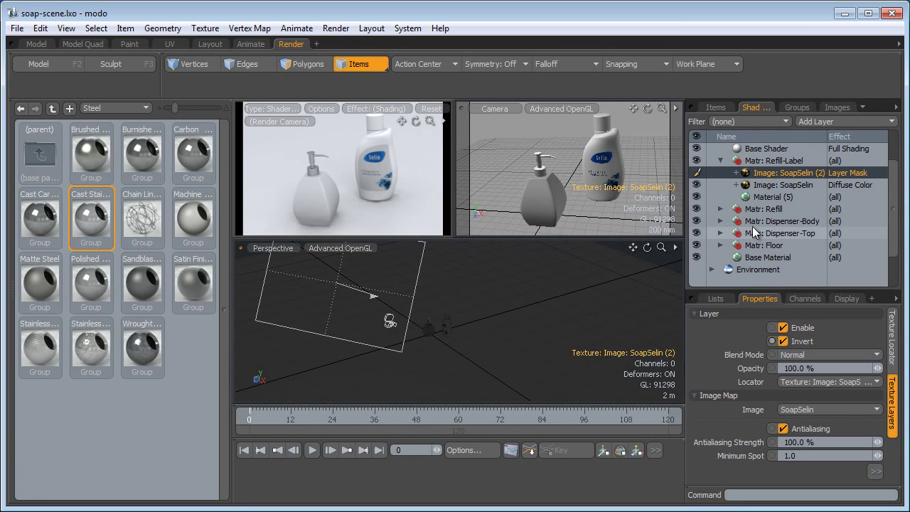
left_click(746, 268)
scroll(746, 268, "down", 1)
left_click(745, 258)
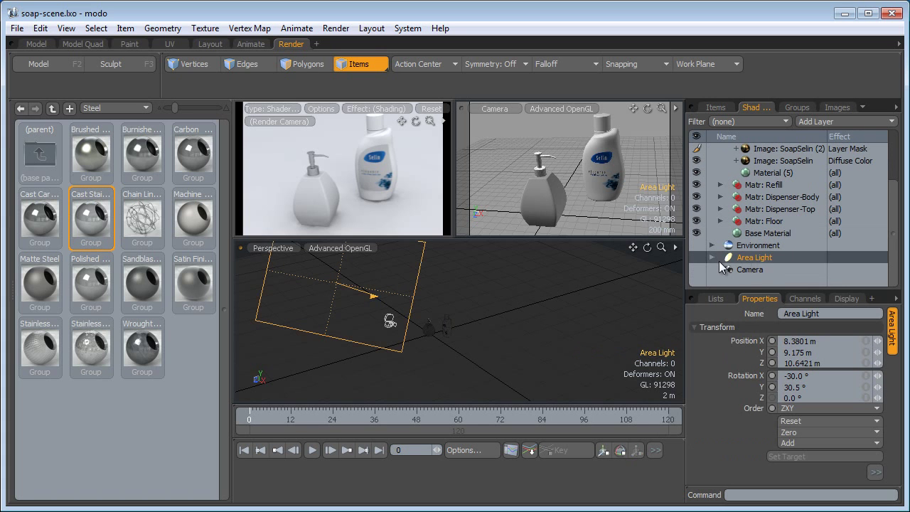
left_click(713, 256)
left_click(757, 269)
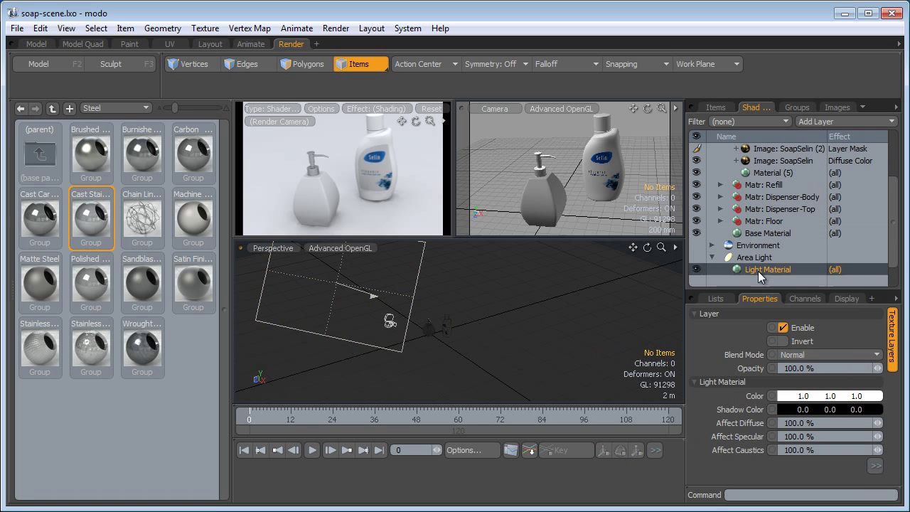
left_click(831, 396)
left_click_drag(282, 45, 396, 116)
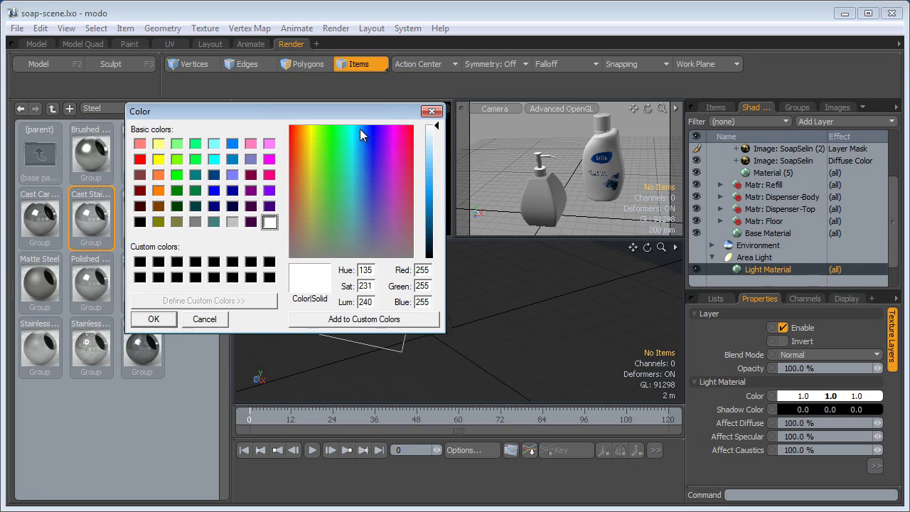
left_click(356, 129)
left_click(366, 130)
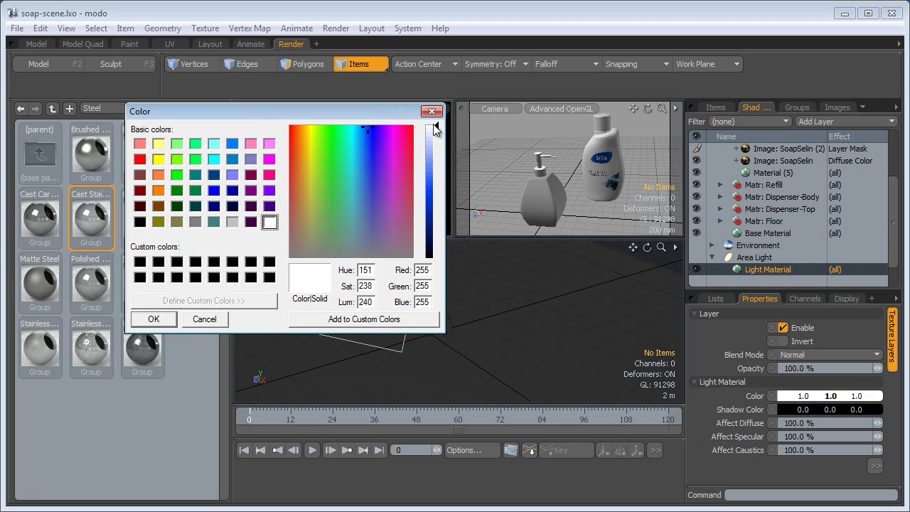
left_click_drag(435, 126, 436, 141)
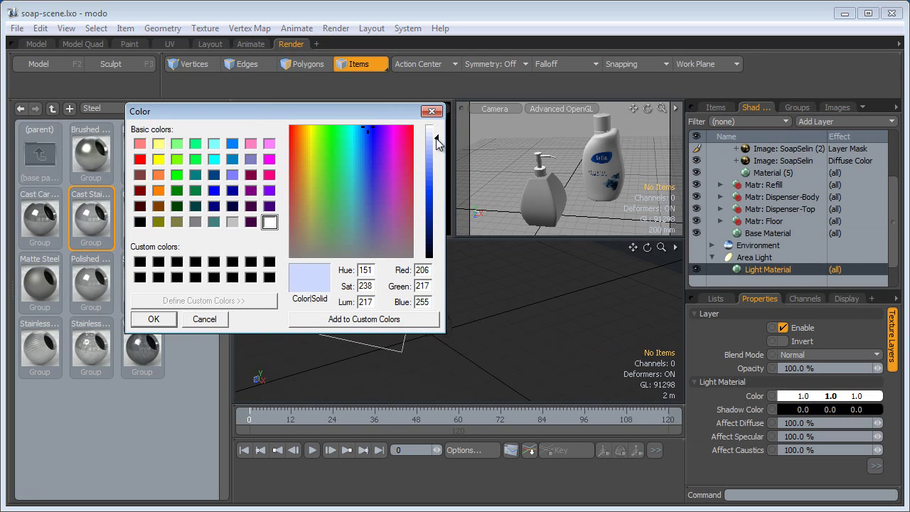
left_click(155, 319)
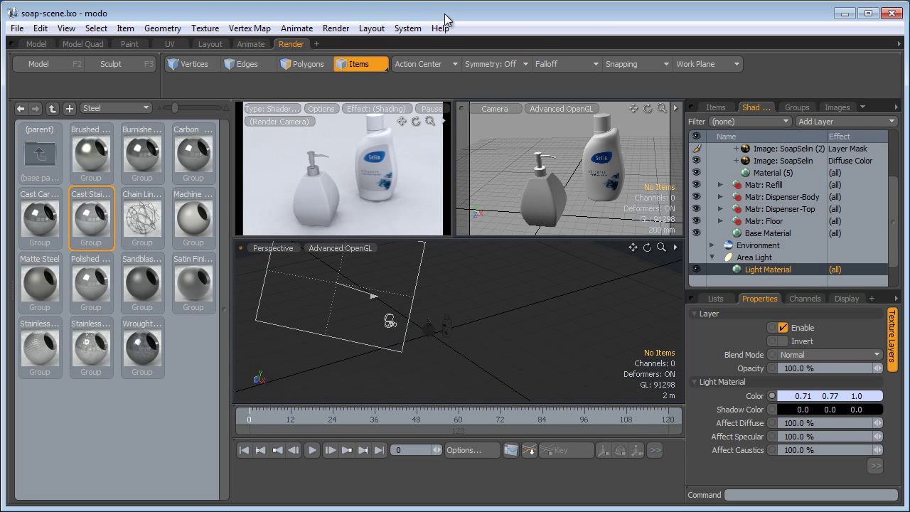
Render the frame again to check the scene under the pale blue area light
left_click(331, 30)
left_click(348, 40)
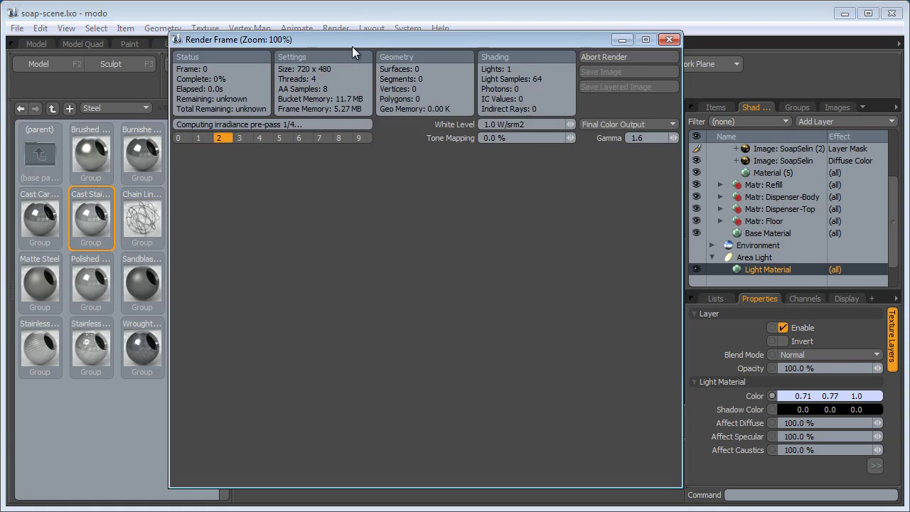